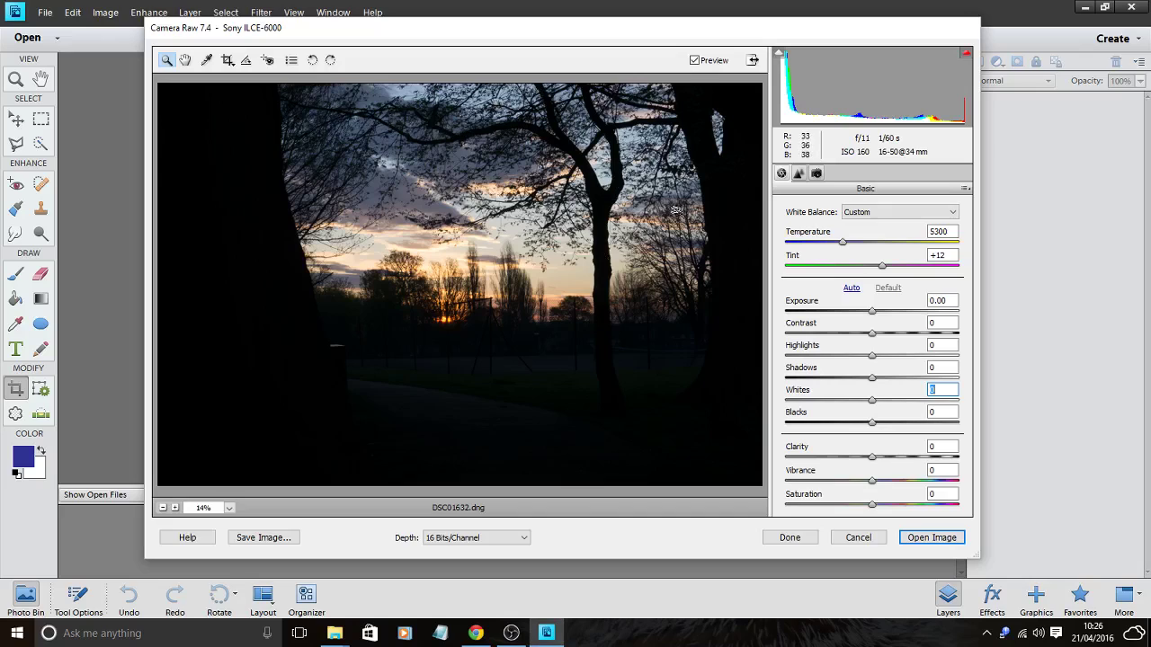
# Test Shadows at +100, return it to neutral, then adjust the Whites slider toward +10.
pyautogui.click(873, 378)
pyautogui.moveTo(876, 383); pyautogui.dragTo(989, 382)
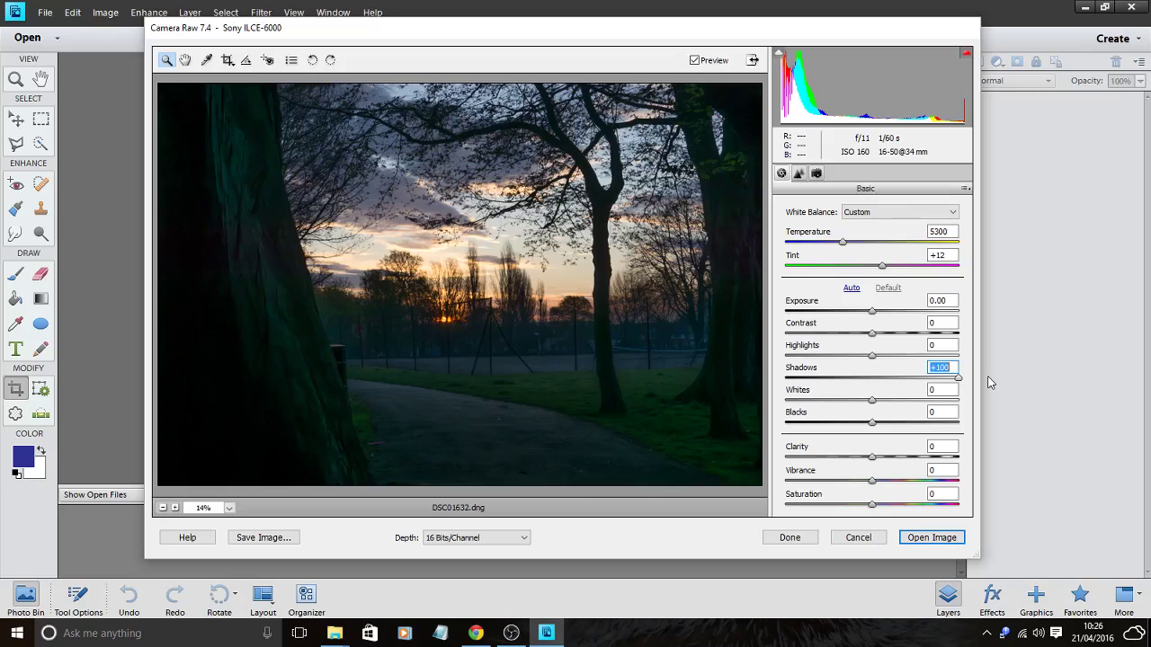
pyautogui.moveTo(958, 379); pyautogui.dragTo(857, 360)
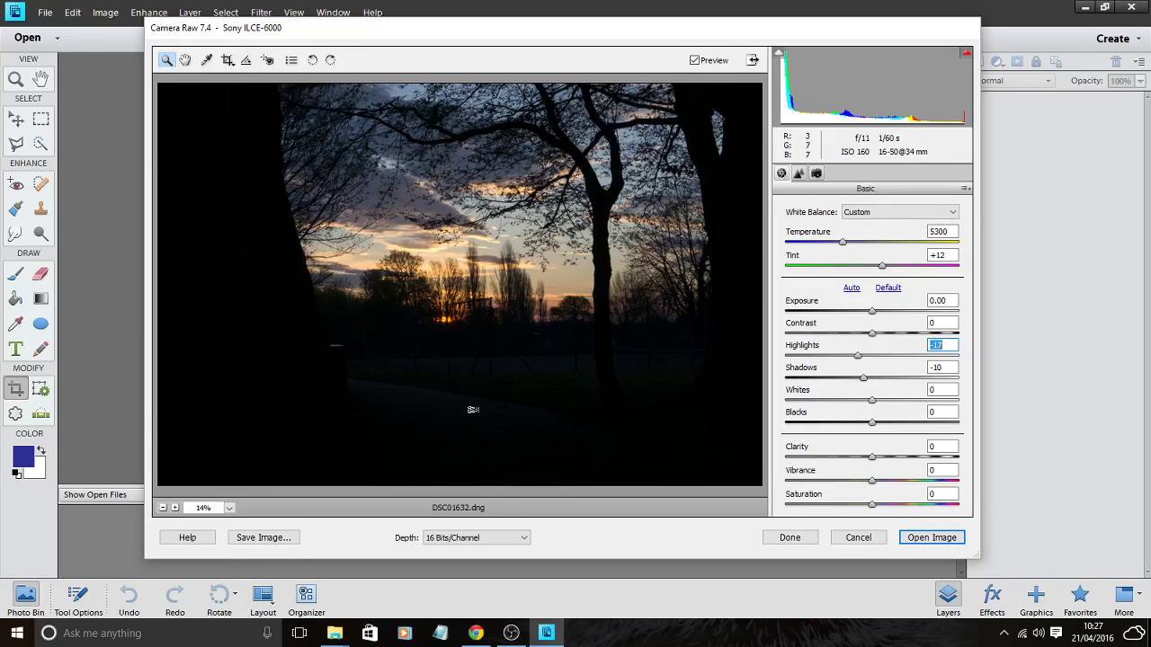
pyautogui.moveTo(871, 406)
pyautogui.mouseDown()
pyautogui.moveTo(1001, 404)
pyautogui.moveTo(755, 402)
pyautogui.moveTo(883, 411)
pyautogui.mouseUp()
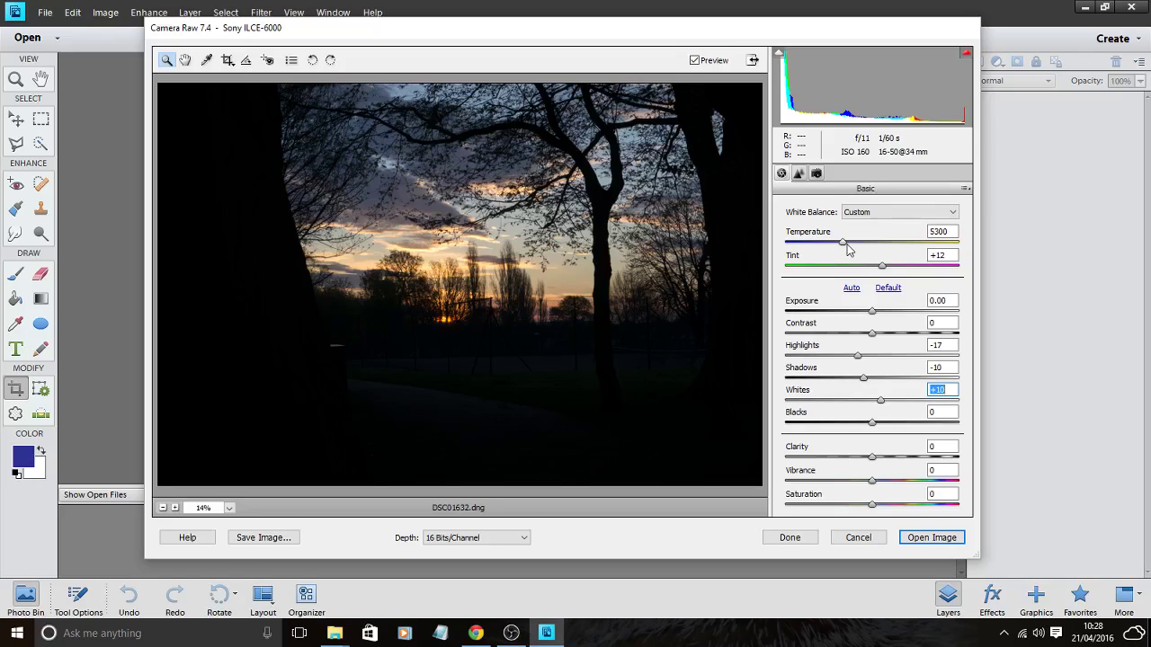
# Warm the Temperature to 6500 and raise Clarity to +20.
pyautogui.moveTo(842, 242); pyautogui.dragTo(865, 245)
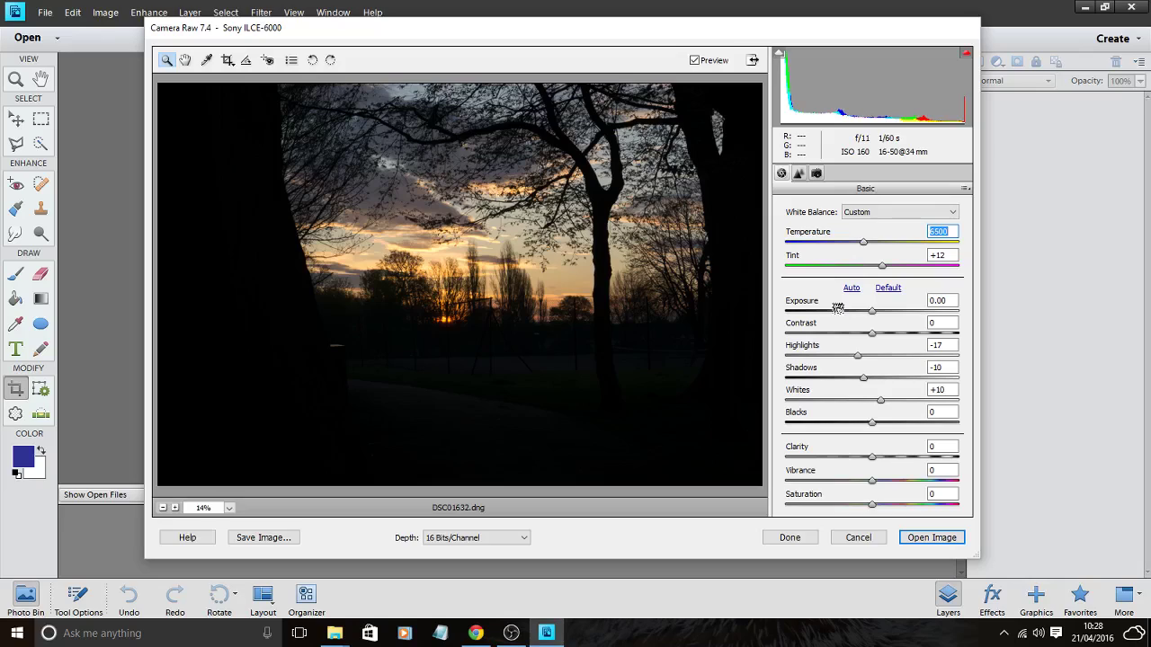
pyautogui.click(873, 459)
pyautogui.moveTo(872, 458); pyautogui.dragTo(888, 460)
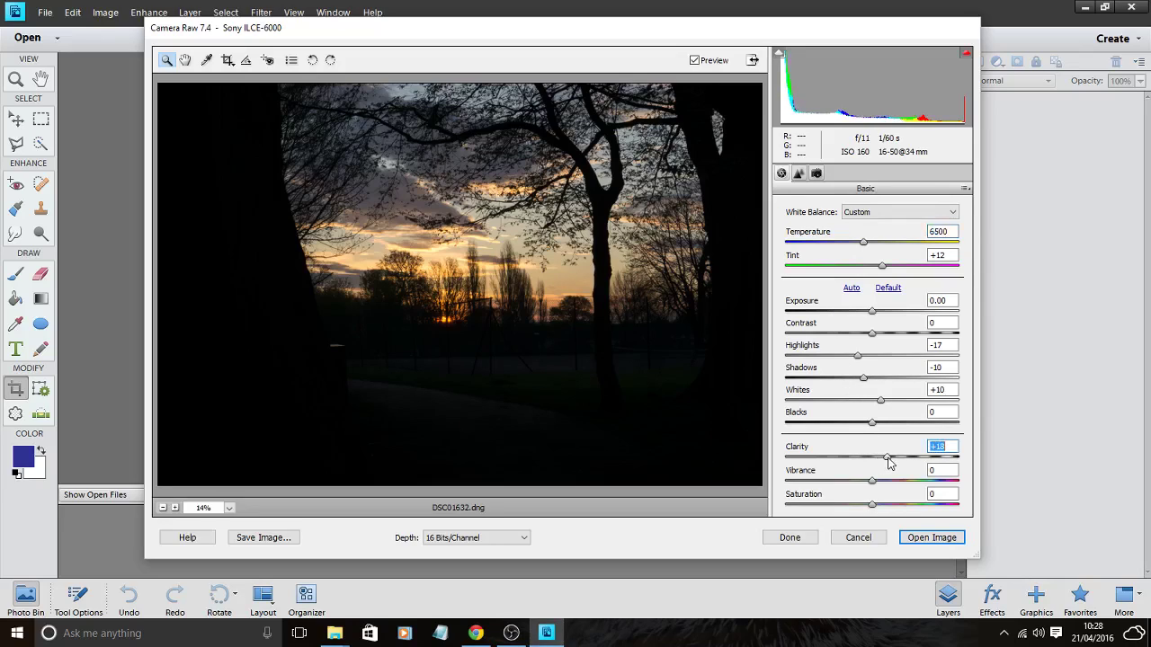
pyautogui.moveTo(888, 460); pyautogui.dragTo(891, 462)
# Darken Blacks to -5 and lower noise-reduction Luminance Contrast to 80.
pyautogui.click(873, 426)
pyautogui.moveTo(873, 426); pyautogui.dragTo(865, 428)
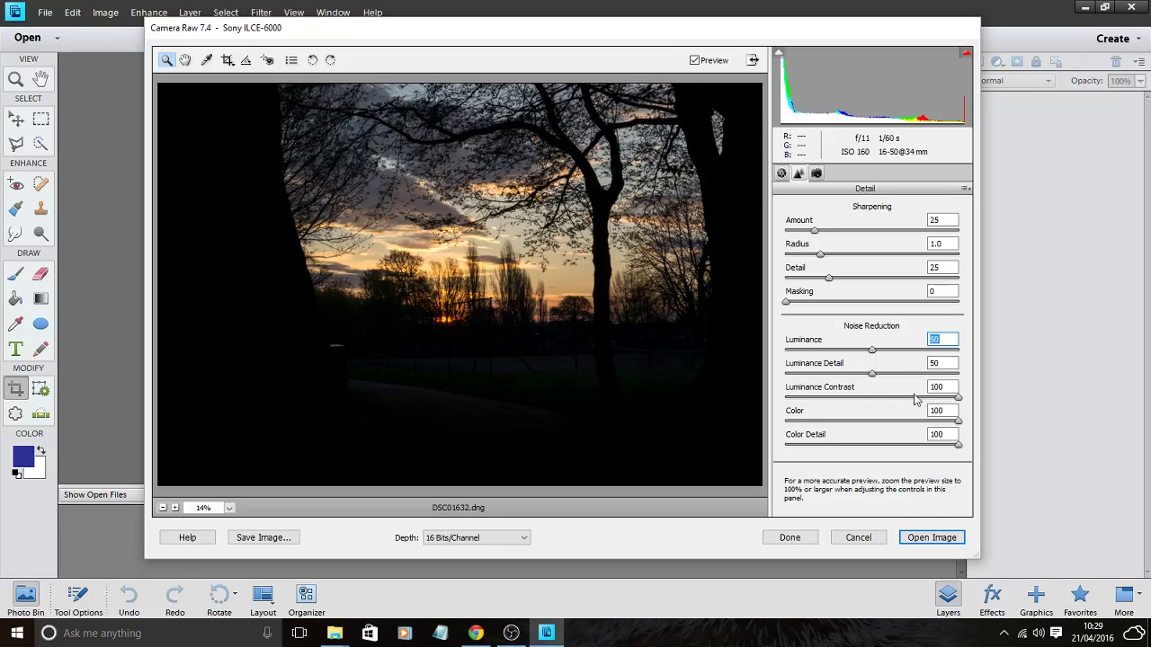
pyautogui.click(913, 397)
pyautogui.moveTo(913, 400); pyautogui.dragTo(924, 402)
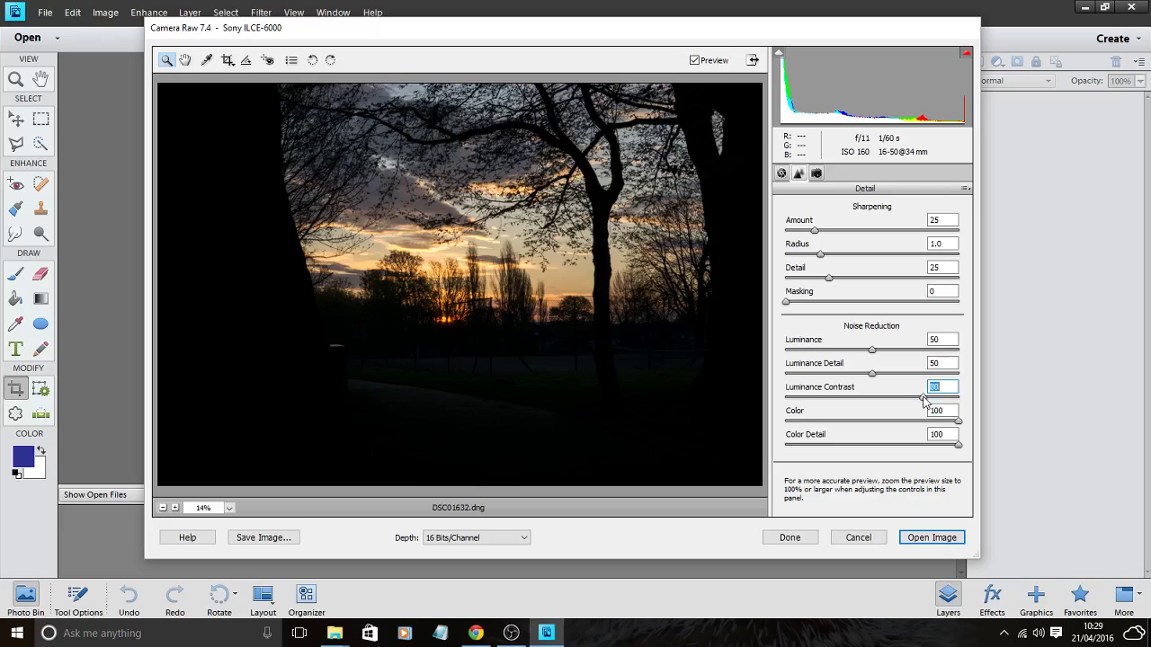
# Apply the raw edits and open DSC01632.dng in the Expert editor.
pyautogui.click(921, 538)
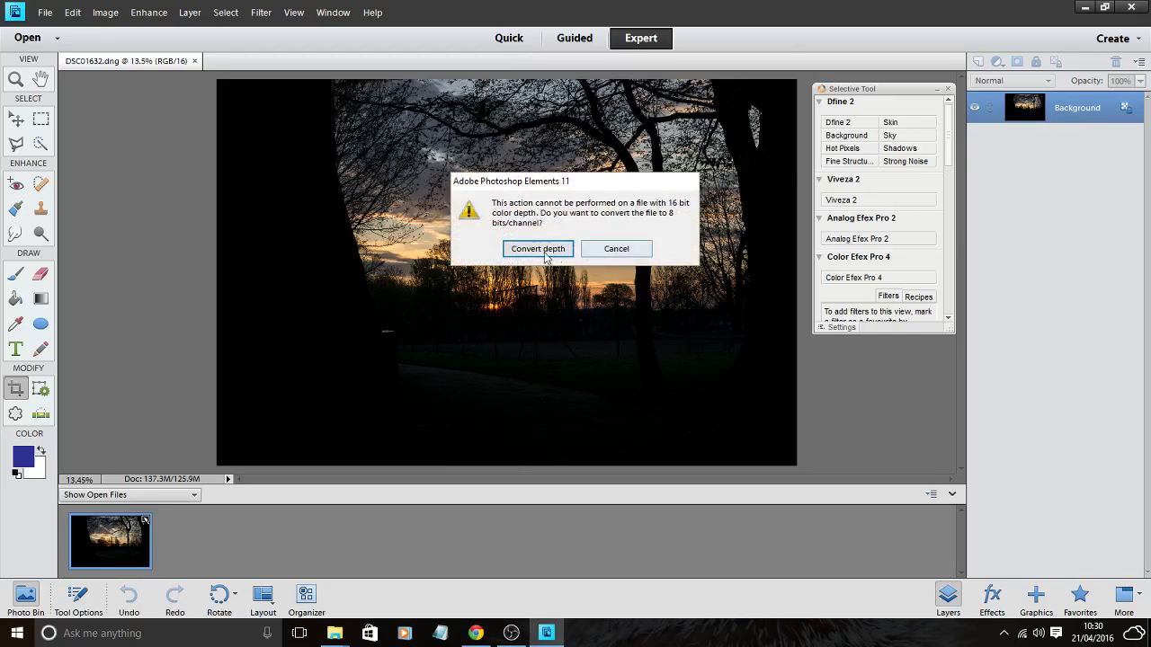
# Convert the image to 8 bits/channel and make the Background into Layer 0.
pyautogui.click(535, 249)
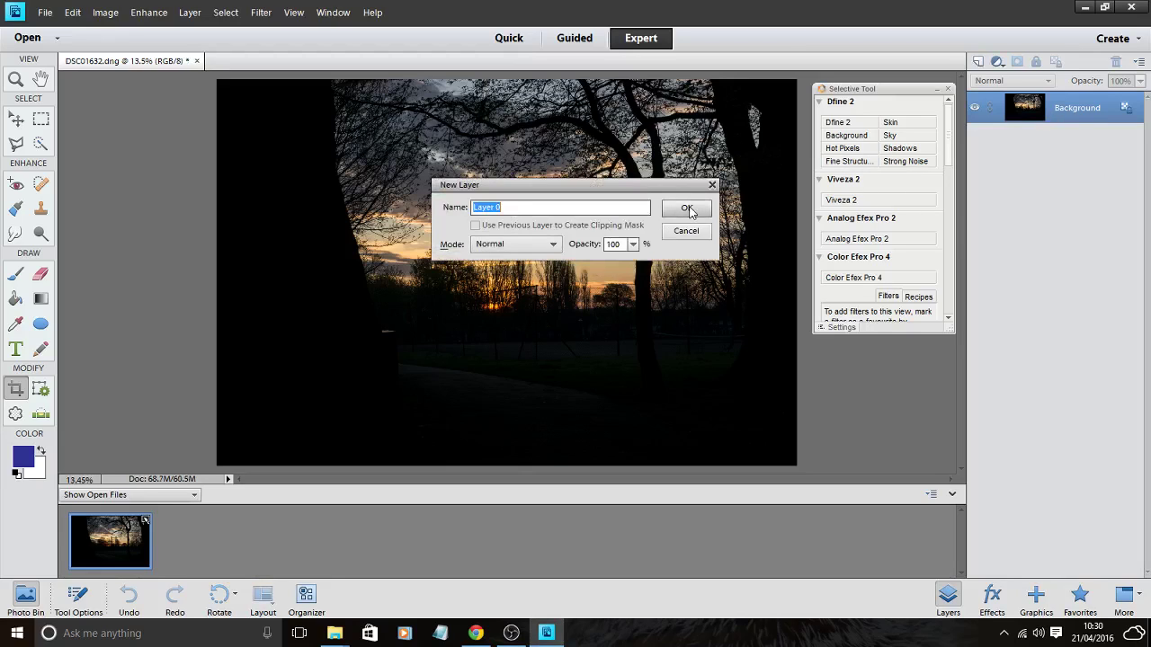
pyautogui.click(690, 207)
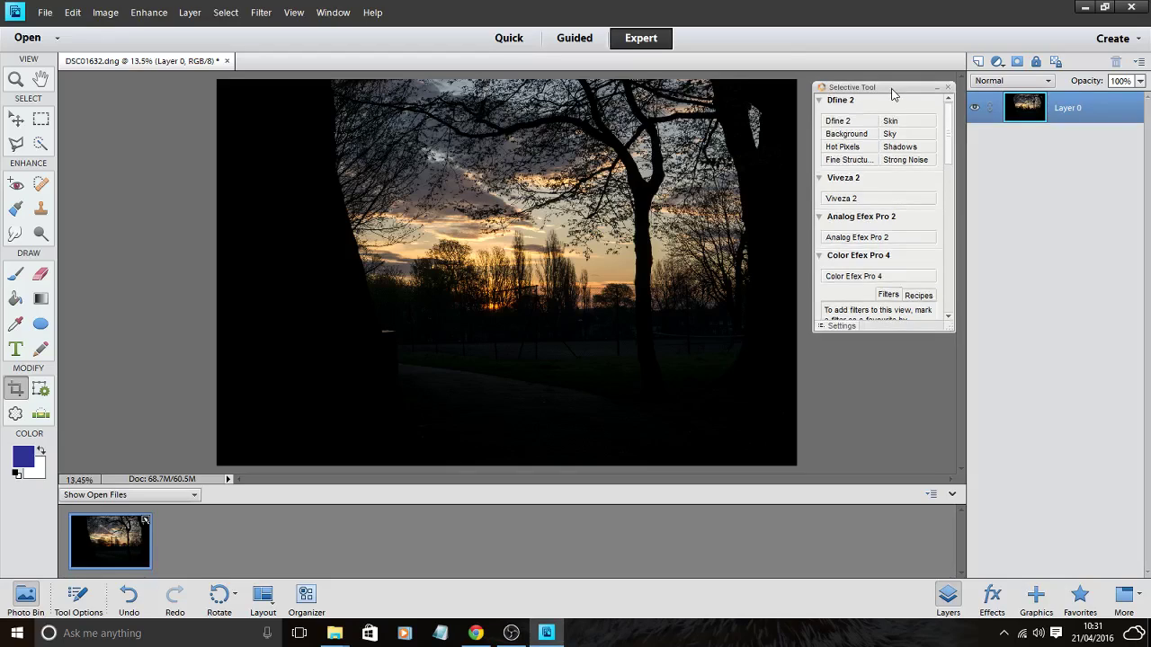
pyautogui.moveTo(893, 94); pyautogui.dragTo(891, 89)
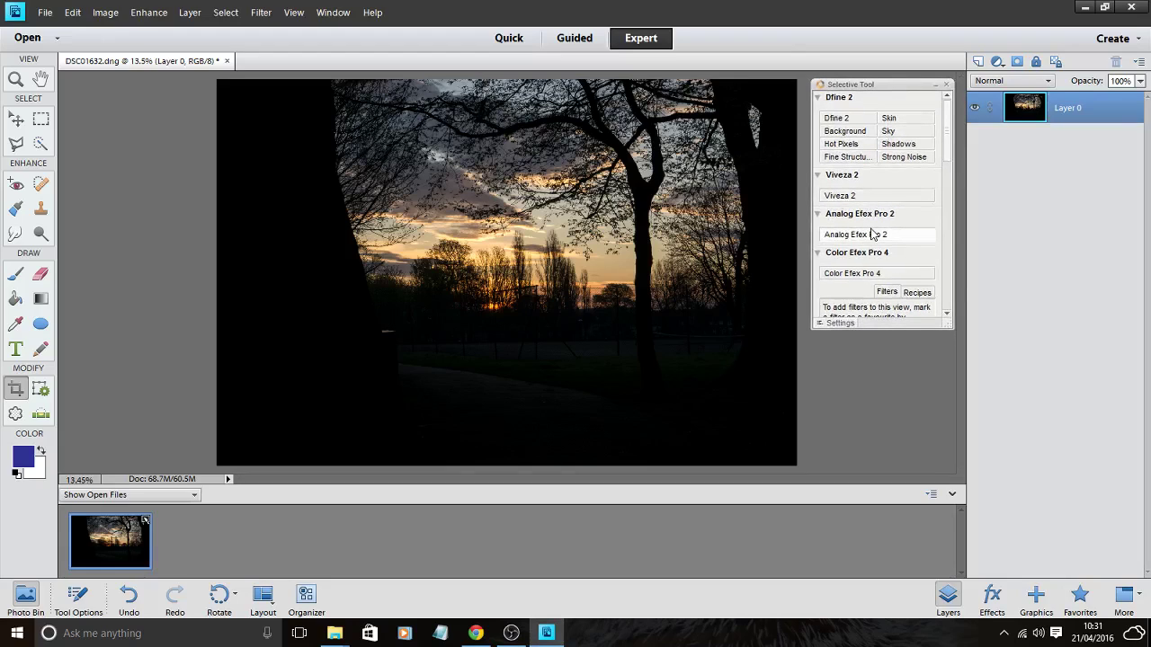
pyautogui.moveTo(946, 150); pyautogui.dragTo(951, 117)
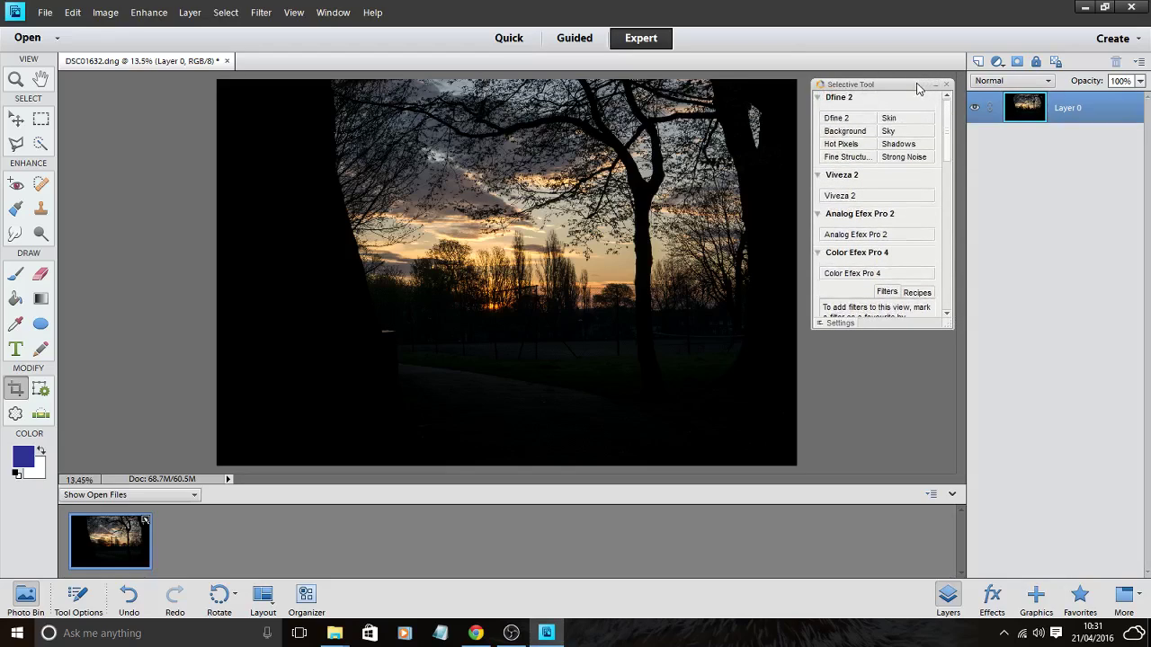
pyautogui.moveTo(950, 119)
pyautogui.mouseDown()
pyautogui.moveTo(957, 296)
pyautogui.moveTo(947, 117)
pyautogui.mouseUp()
# Switch to Quick mode and raise Exposure to 0.1.
pyautogui.click(508, 38)
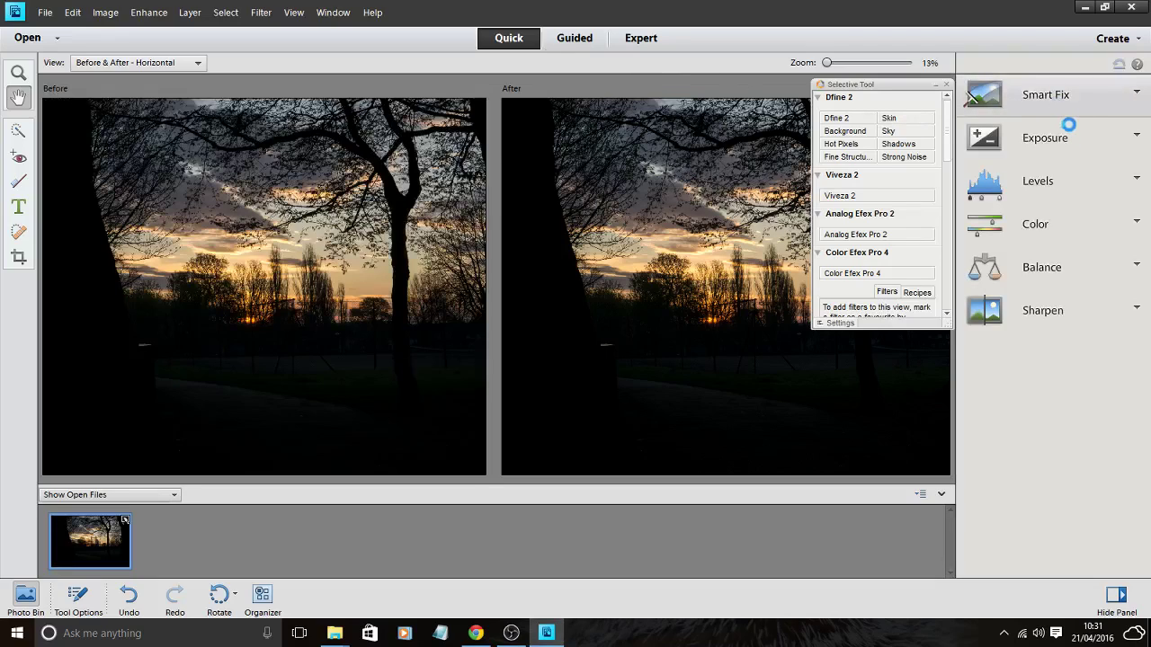
pyautogui.click(1065, 95)
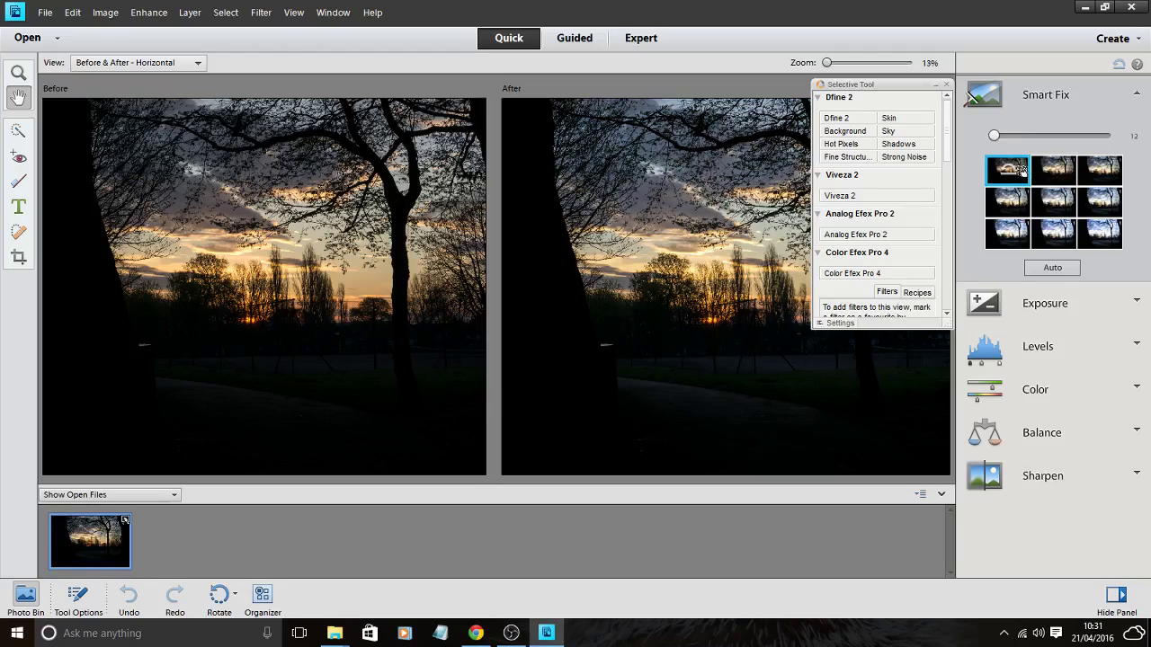
pyautogui.click(1137, 94)
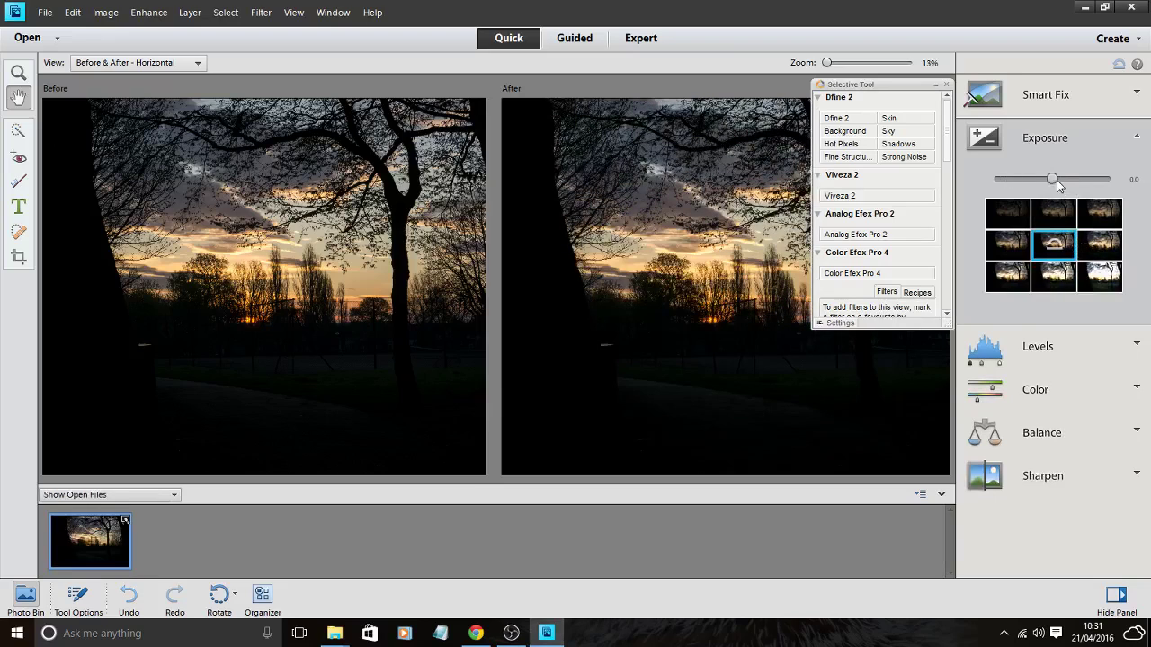
pyautogui.moveTo(1057, 183); pyautogui.dragTo(1059, 183)
pyautogui.click(1135, 133)
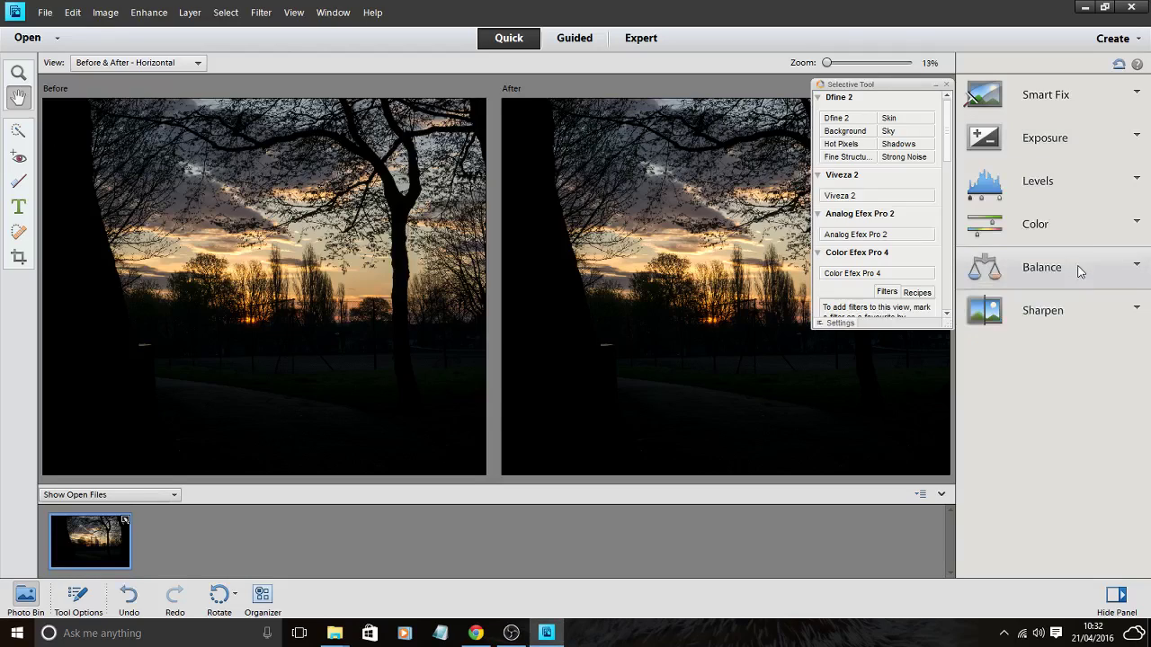
# Apply the brighter Levels highlights preset to the photo.
pyautogui.click(1070, 191)
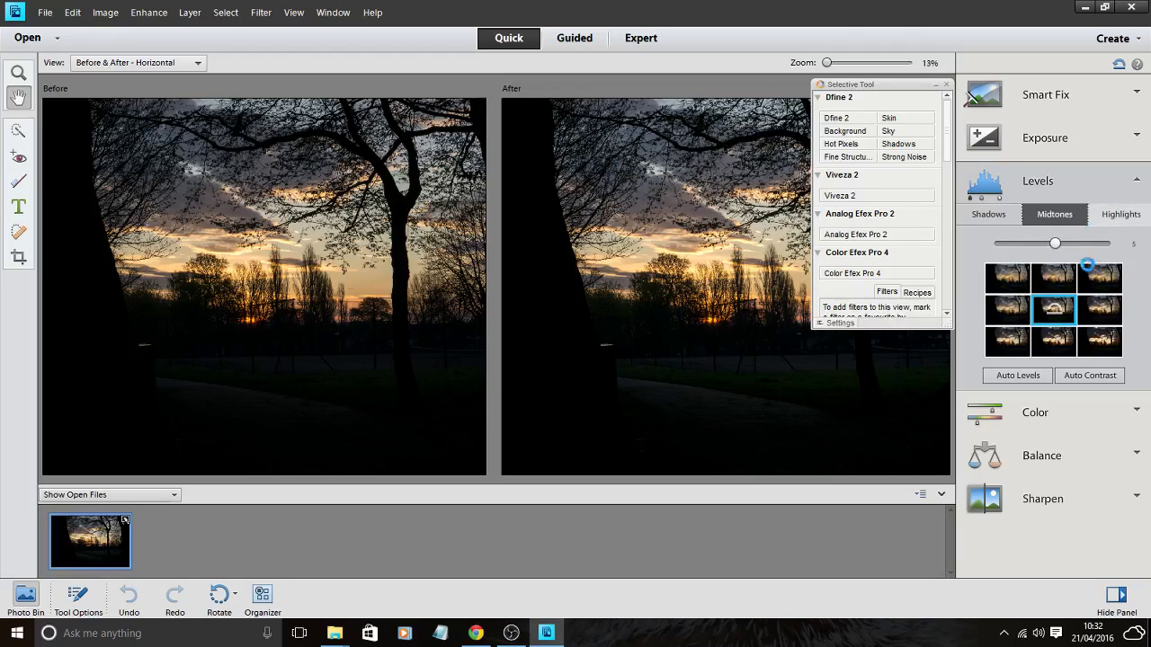
pyautogui.click(1120, 214)
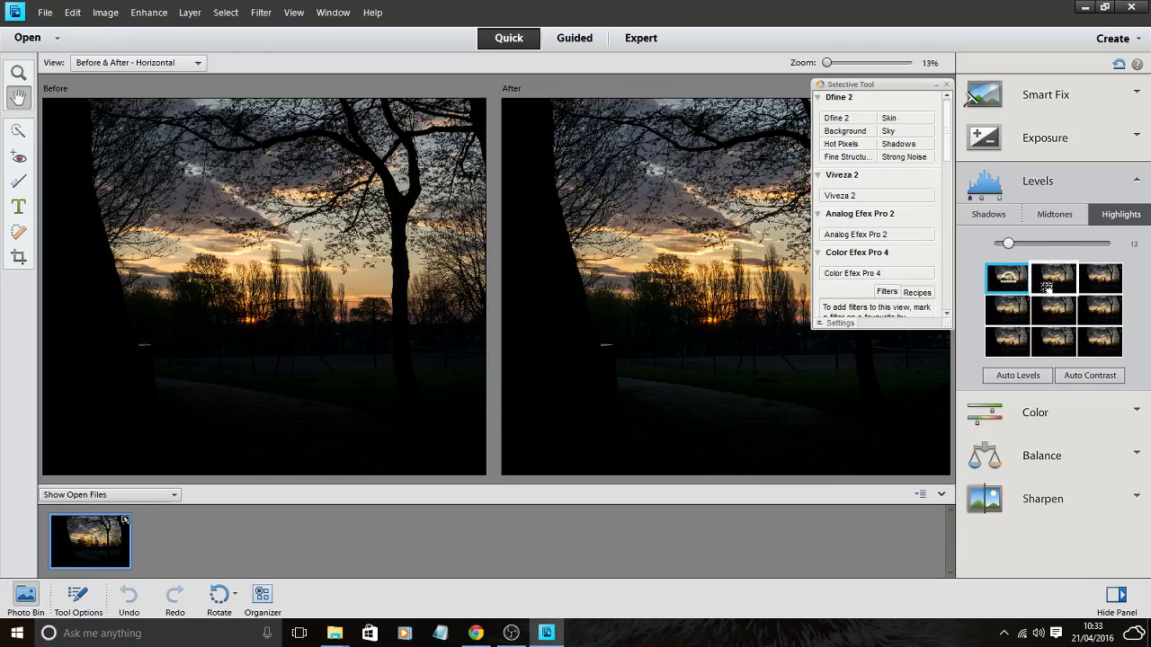
pyautogui.click(1045, 287)
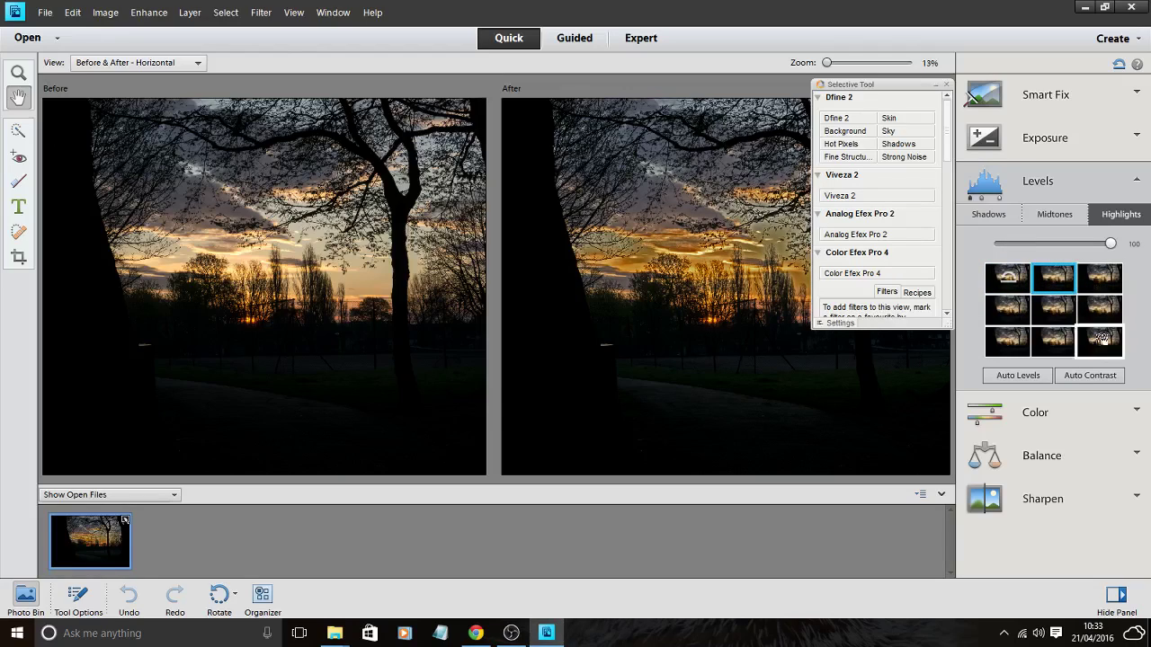
pyautogui.click(1125, 184)
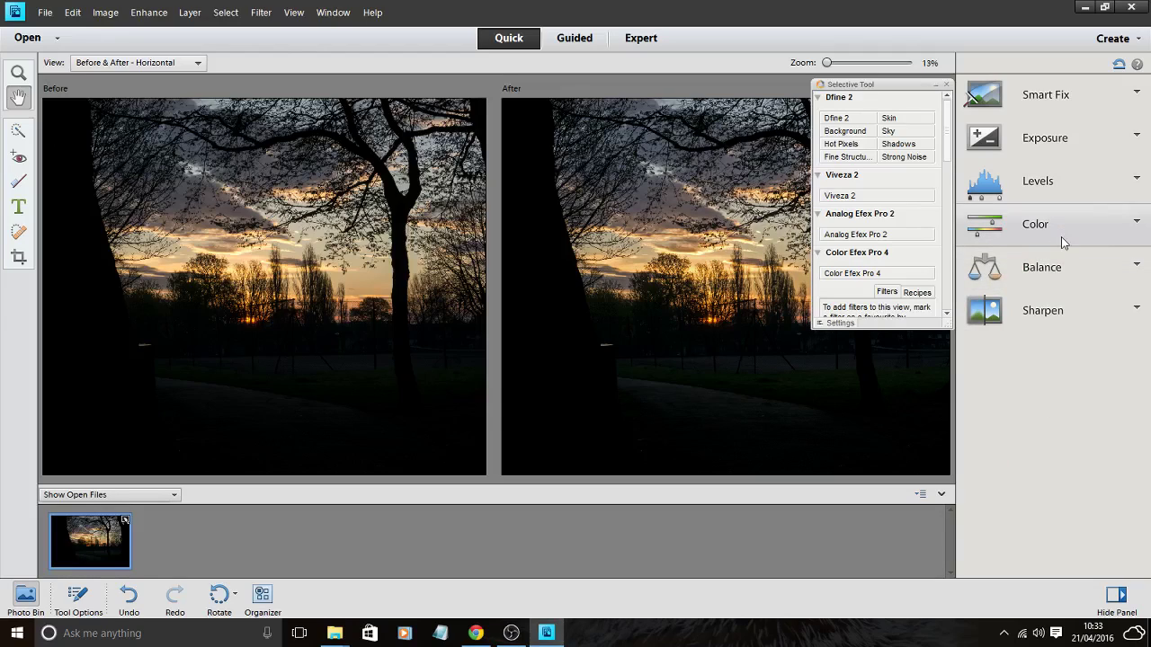
pyautogui.click(1062, 241)
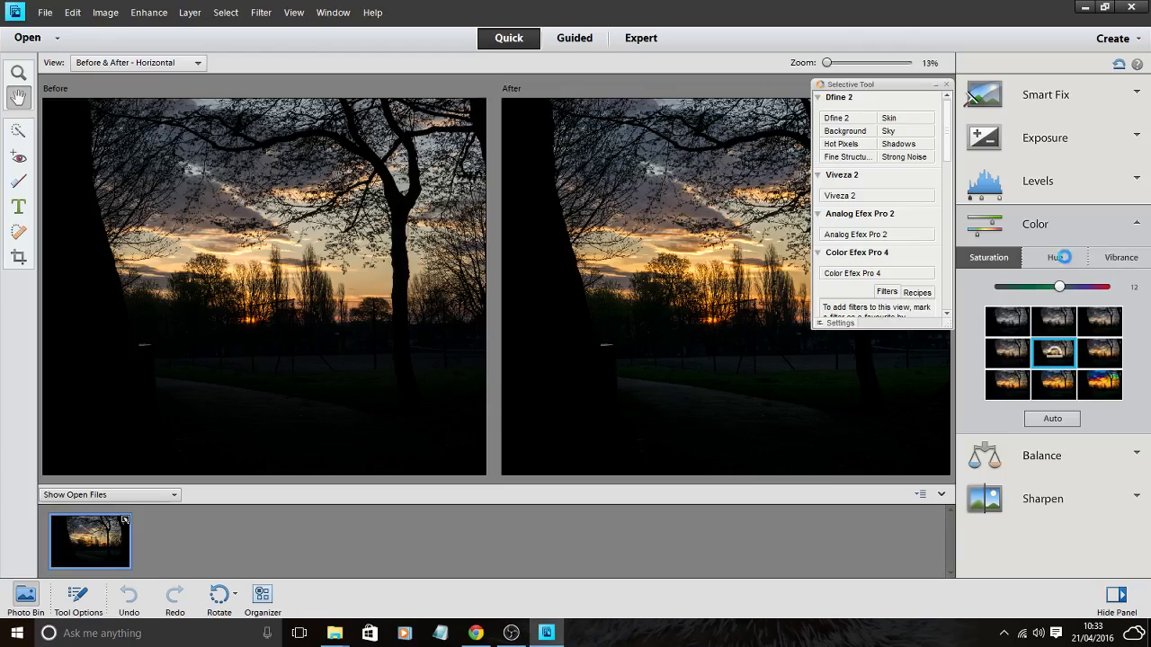
# Preview the hue-shift variations, then boost Vibrance to 25.
pyautogui.click(1059, 261)
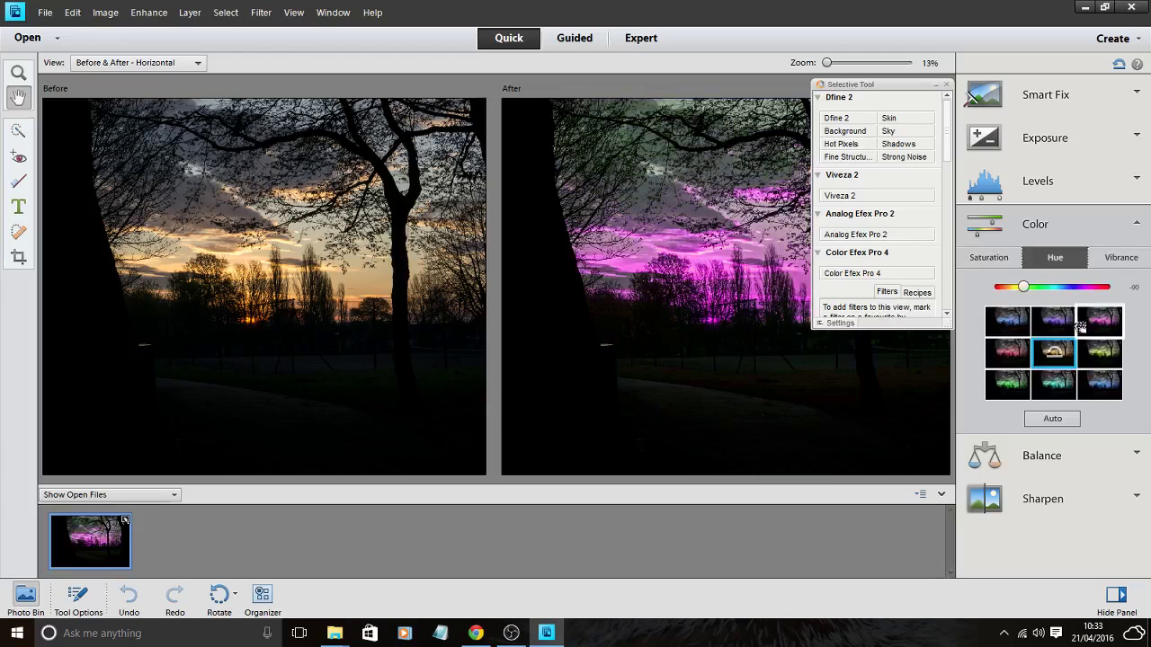
pyautogui.click(1100, 255)
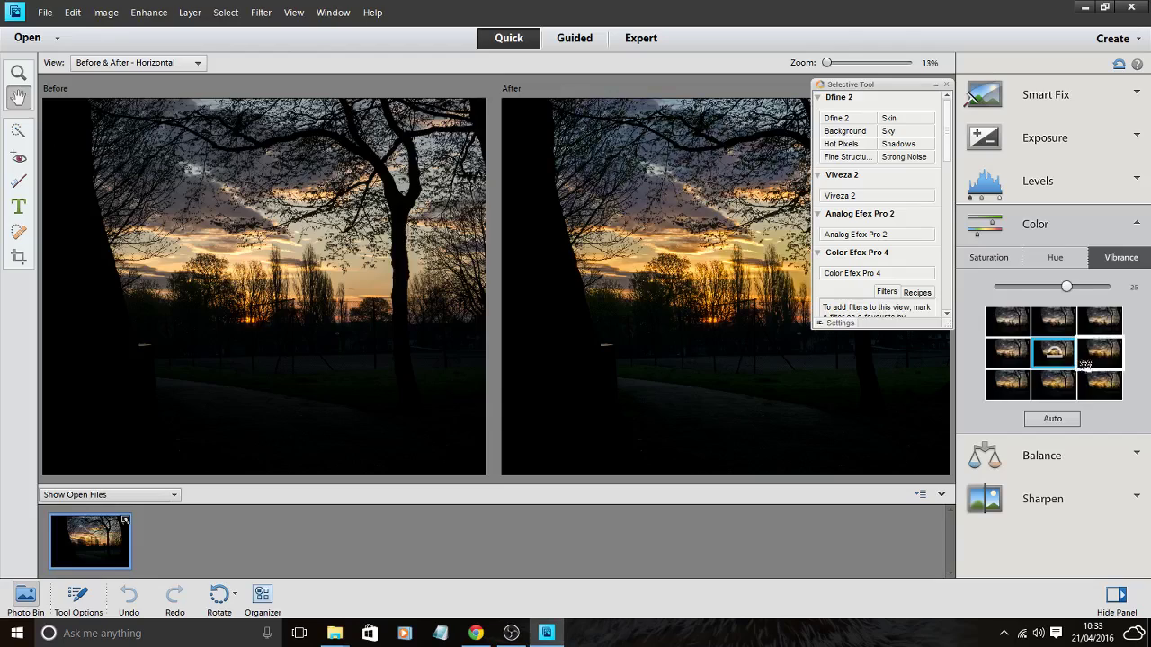
pyautogui.click(1088, 364)
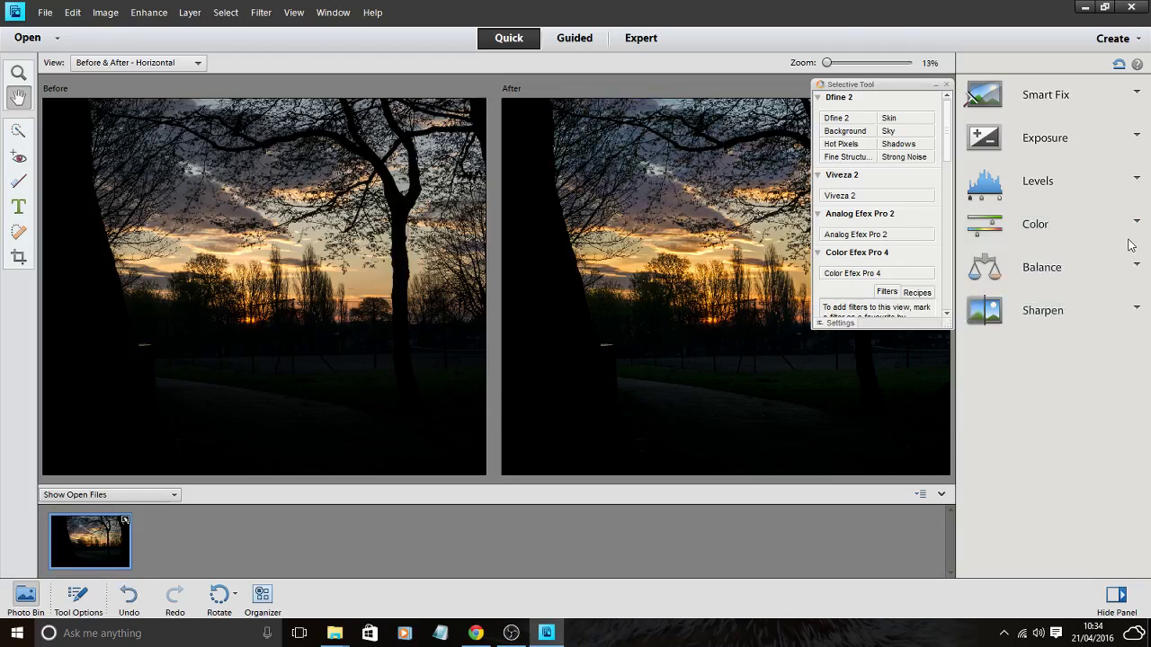
# Preview the Balance warmth options, leaving temperature at 51, and collapse them.
pyautogui.click(1089, 281)
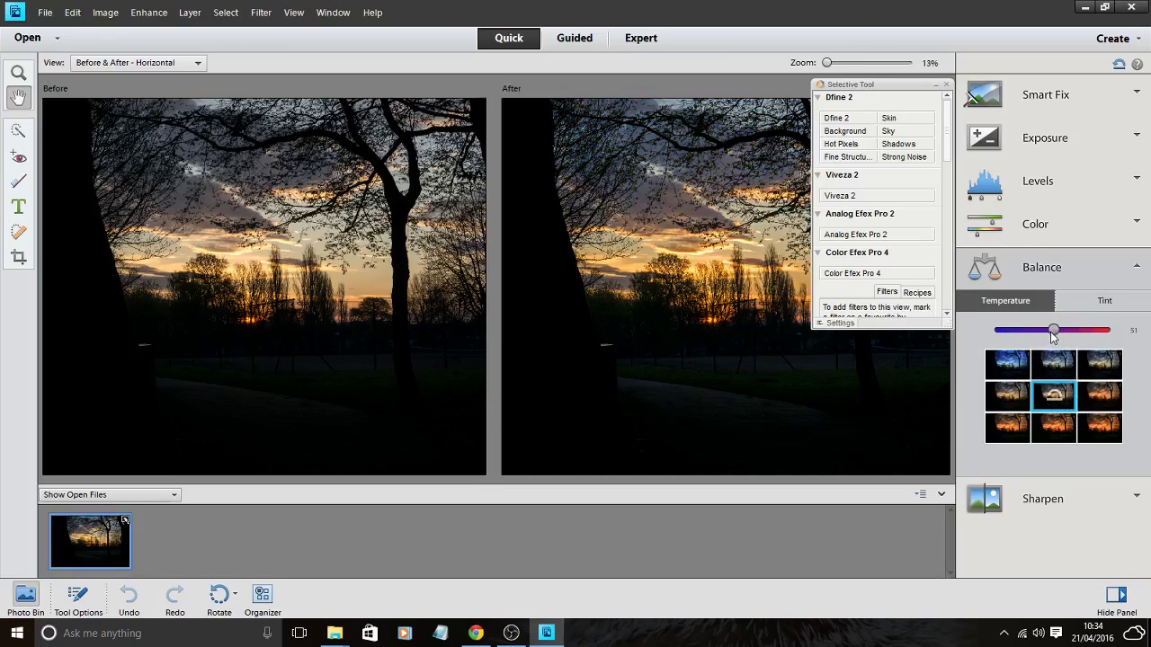
pyautogui.click(1041, 267)
# In Expert mode, zoom to 30% to inspect the trees, fence and sky, then Fill Screen.
pyautogui.click(641, 38)
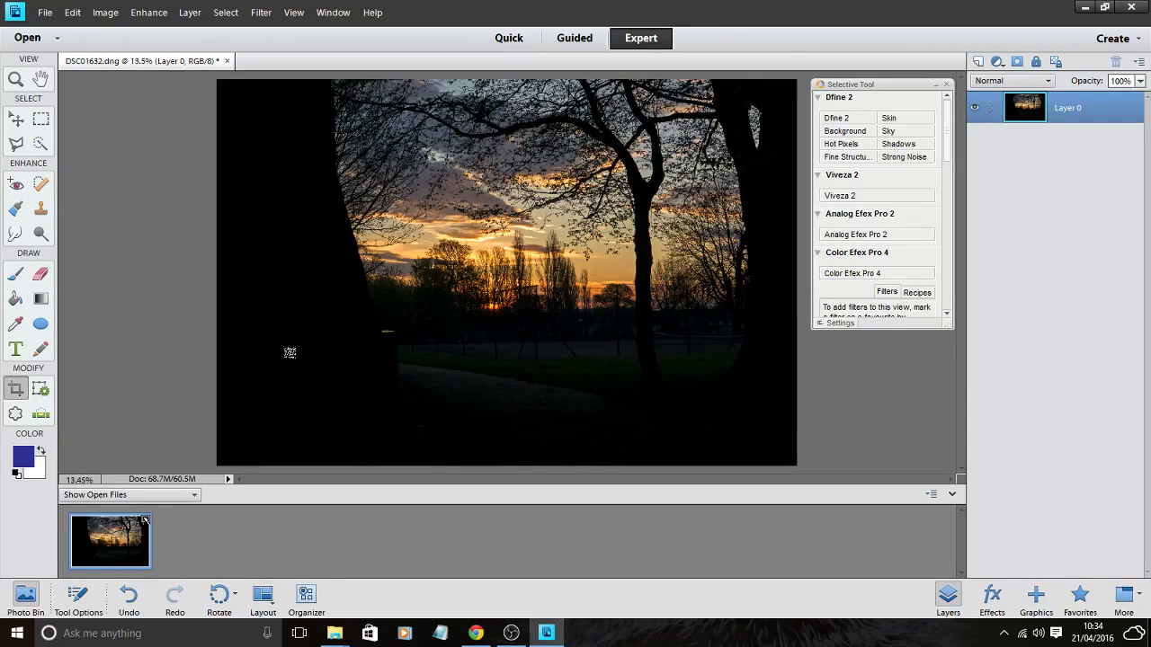
pyautogui.click(40, 80)
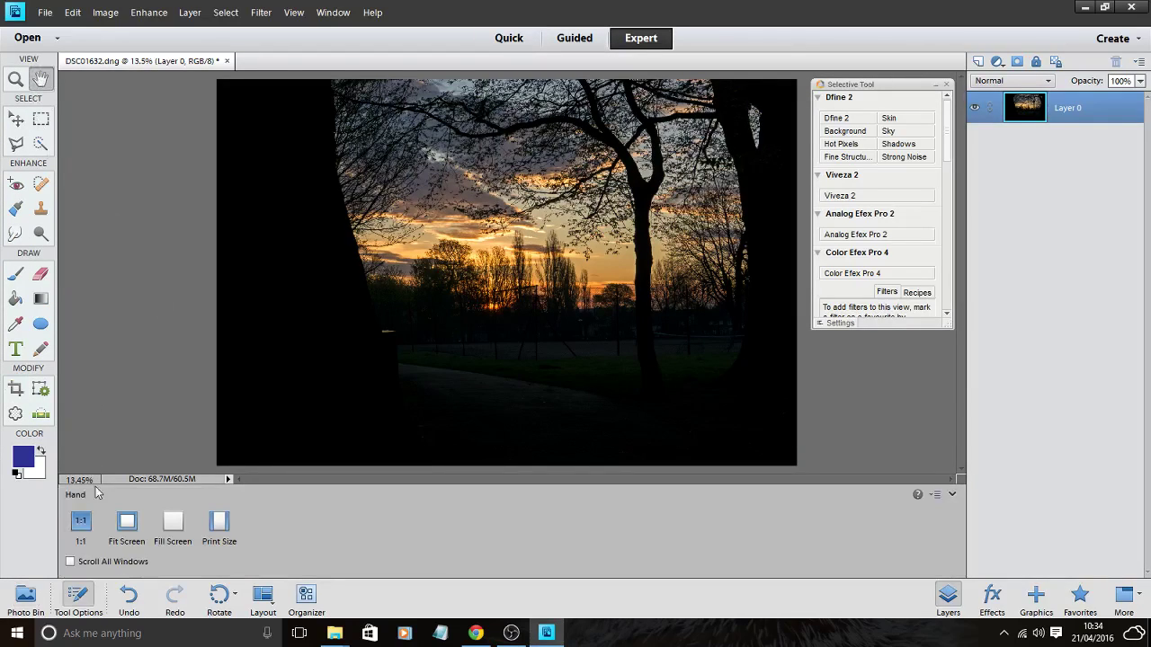
pyautogui.click(219, 521)
pyautogui.moveTo(365, 381); pyautogui.dragTo(277, 454)
pyautogui.moveTo(501, 411); pyautogui.dragTo(325, 395)
pyautogui.moveTo(389, 228); pyautogui.dragTo(522, 331)
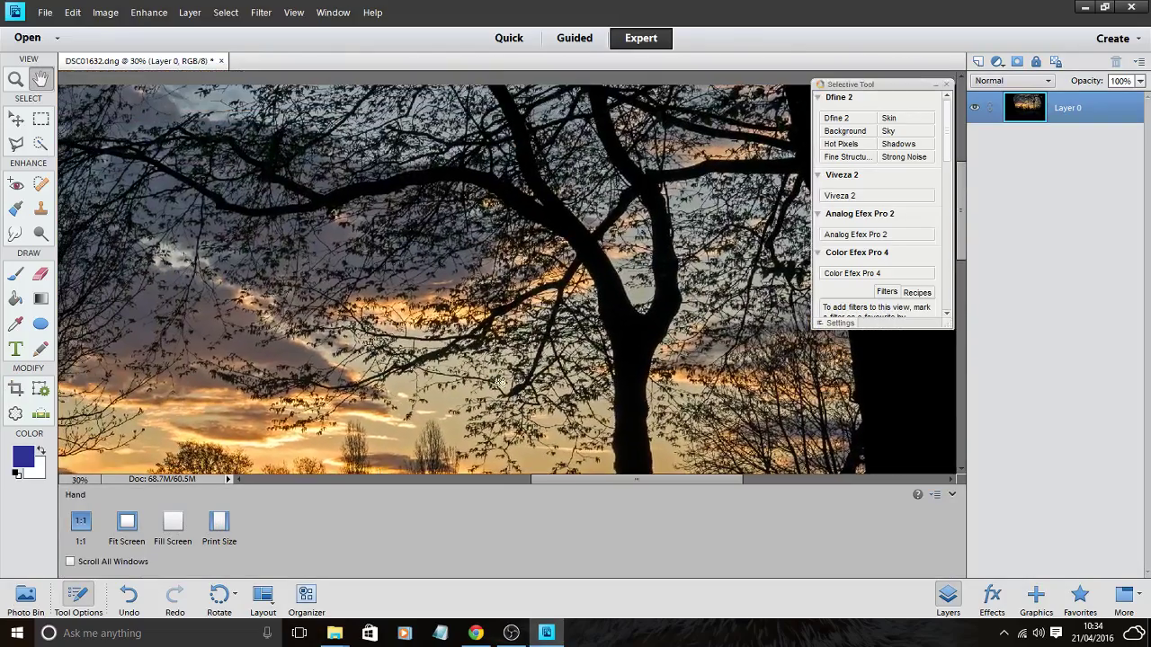
pyautogui.moveTo(500, 384); pyautogui.dragTo(315, 176)
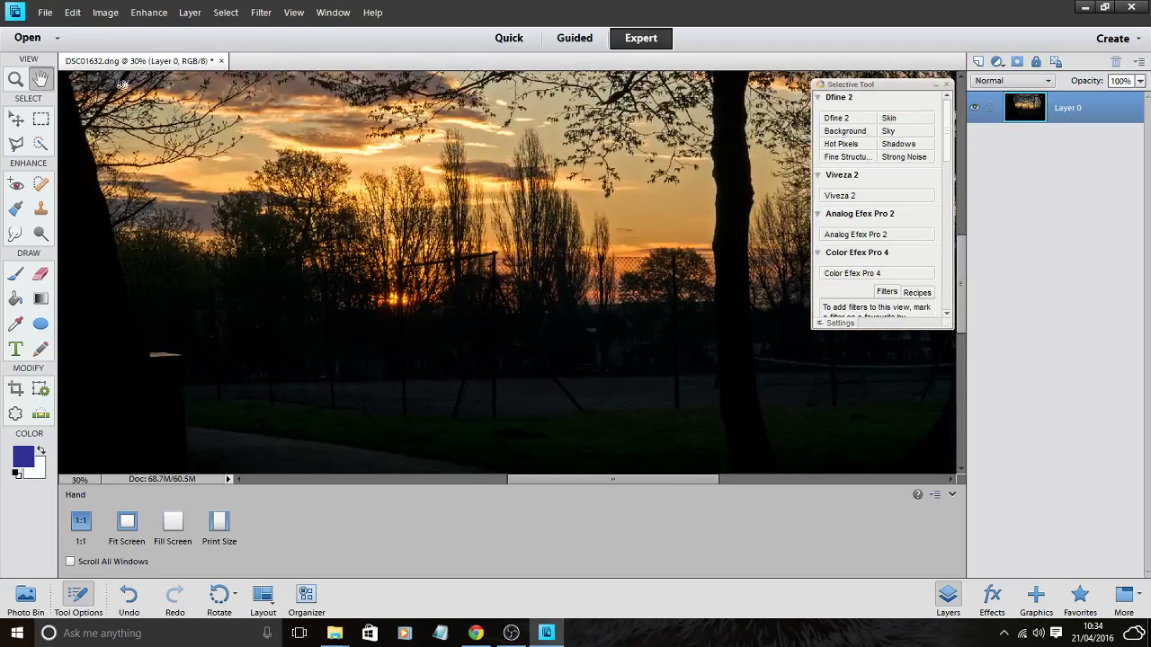
pyautogui.click(171, 537)
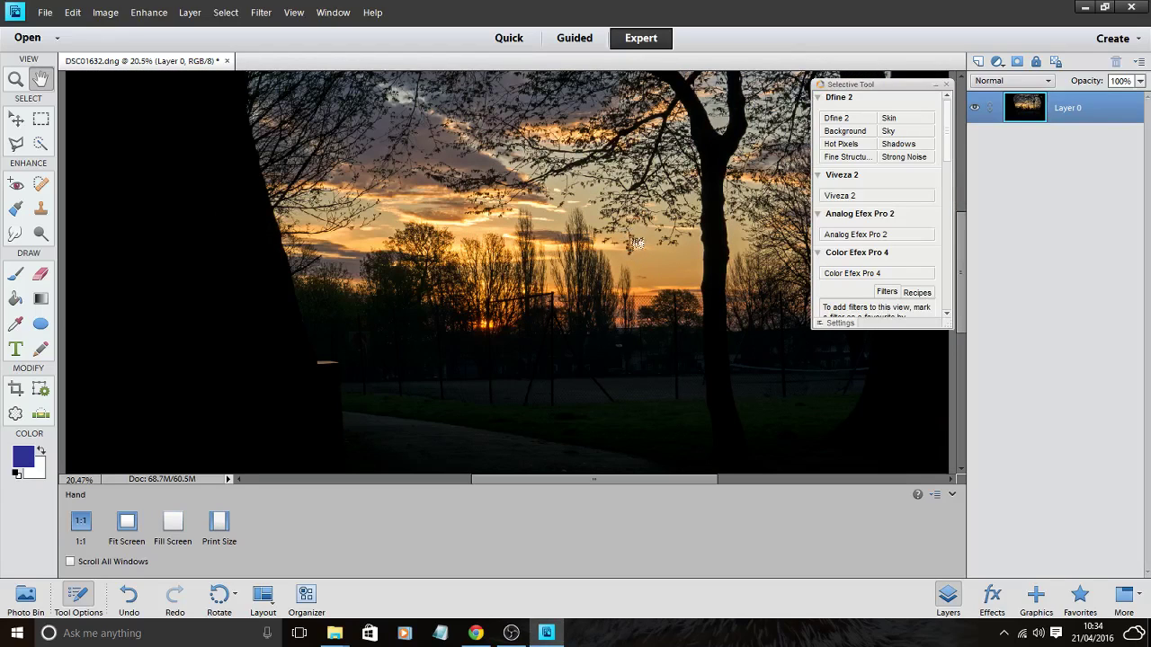
# Open Adjust Hue/Saturation and limit it to the Greens.
pyautogui.click(148, 13)
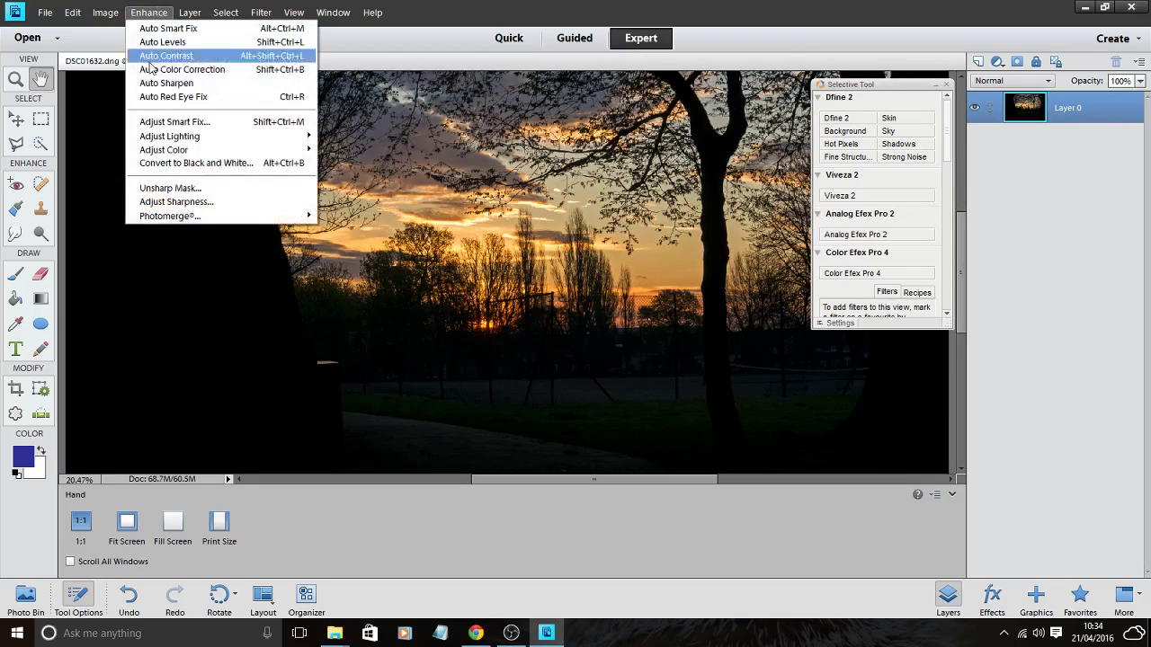
pyautogui.moveTo(171, 151)
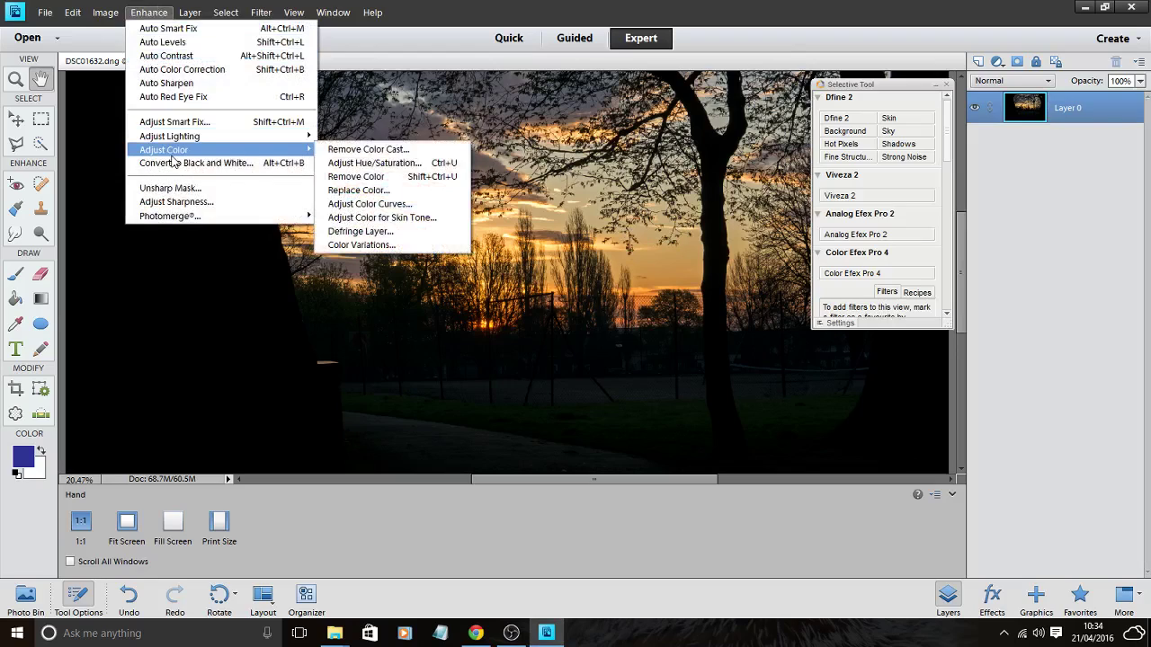
pyautogui.click(342, 163)
pyautogui.click(633, 154)
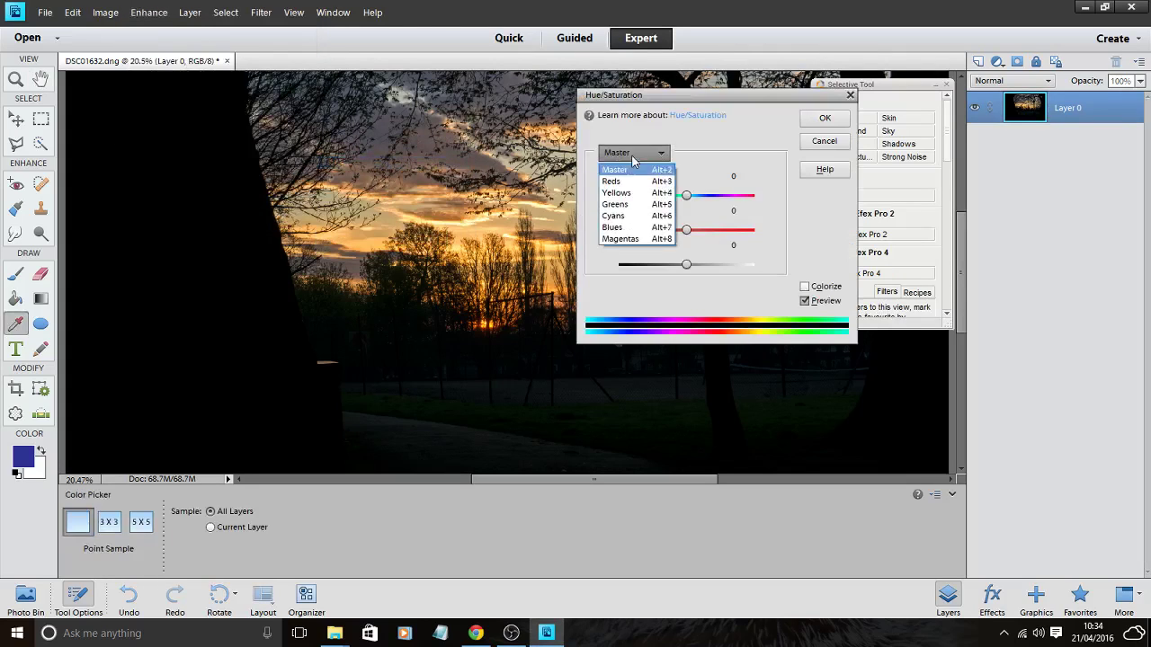
pyautogui.click(621, 204)
pyautogui.moveTo(712, 102); pyautogui.dragTo(567, 90)
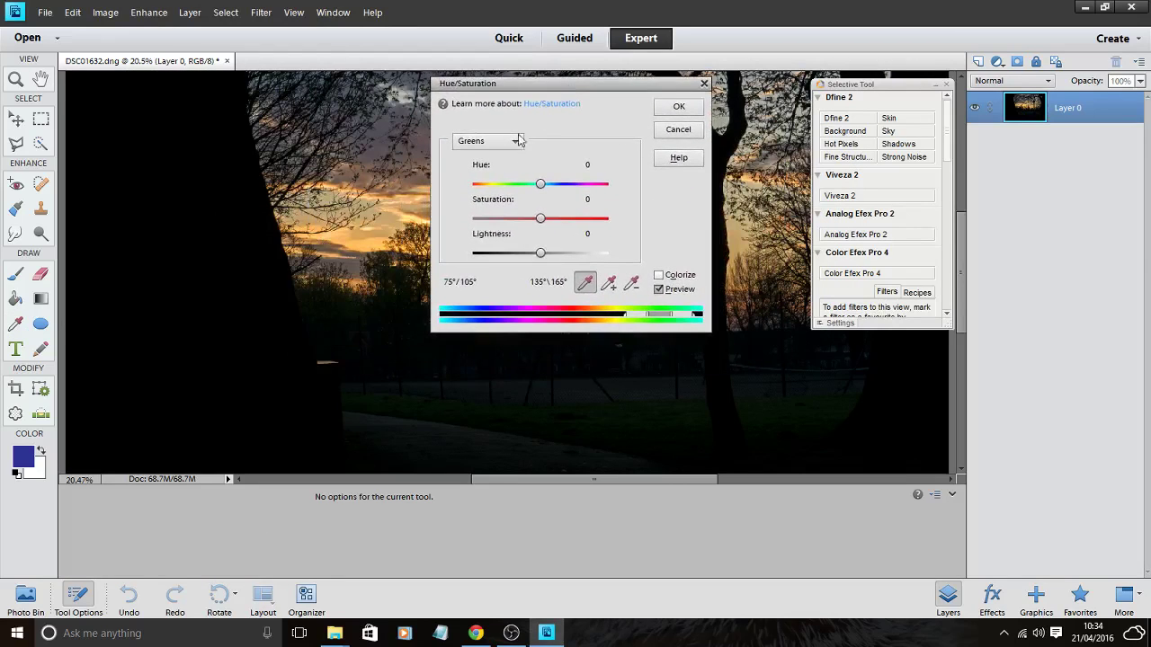
# Check the greens' coverage by desaturating, restore saturation, and darken Greens to Lightness -20.
pyautogui.moveTo(542, 219); pyautogui.dragTo(438, 234)
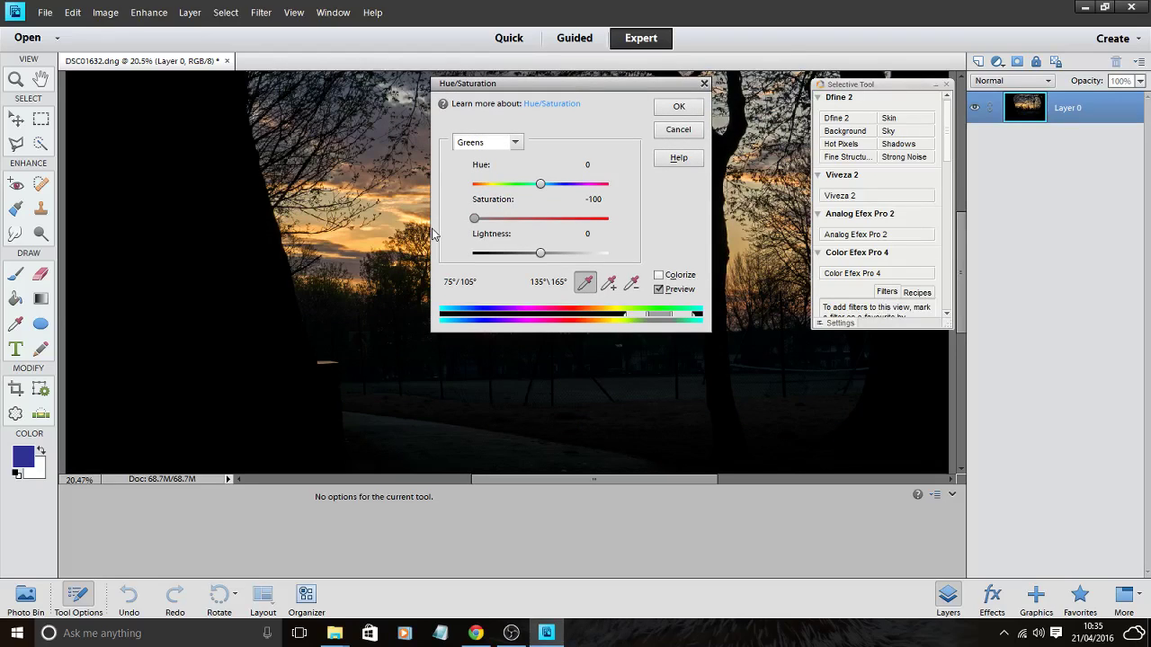
pyautogui.moveTo(433, 234); pyautogui.dragTo(542, 232)
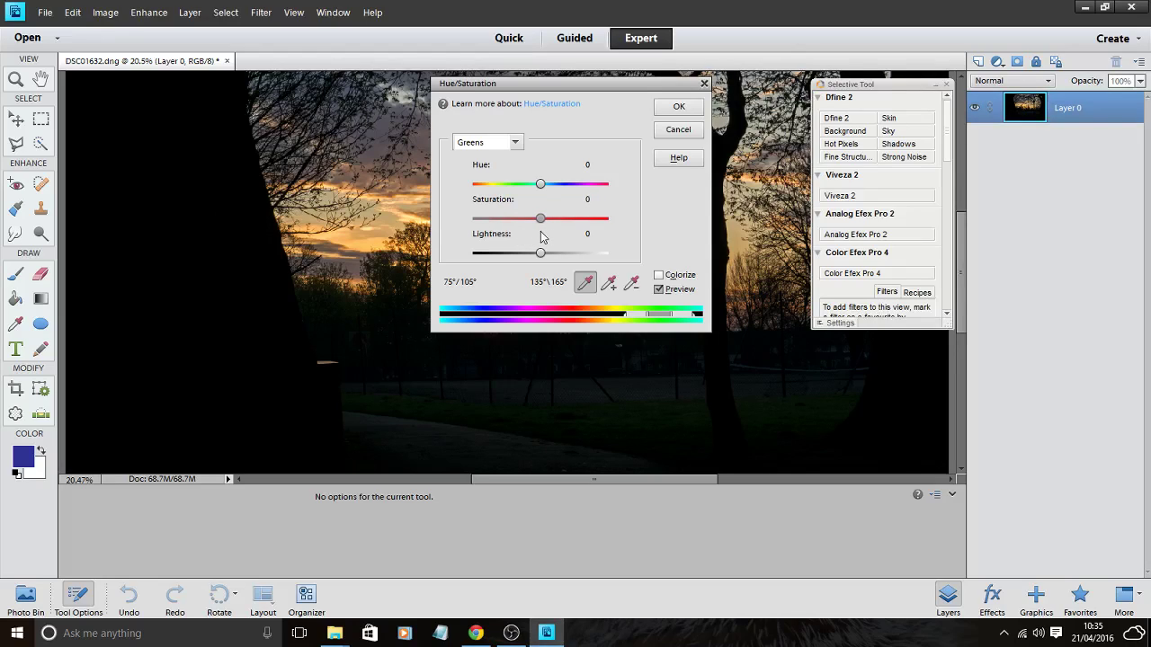
pyautogui.moveTo(539, 258)
pyautogui.mouseDown()
pyautogui.moveTo(500, 259)
pyautogui.moveTo(522, 260)
pyautogui.mouseUp()
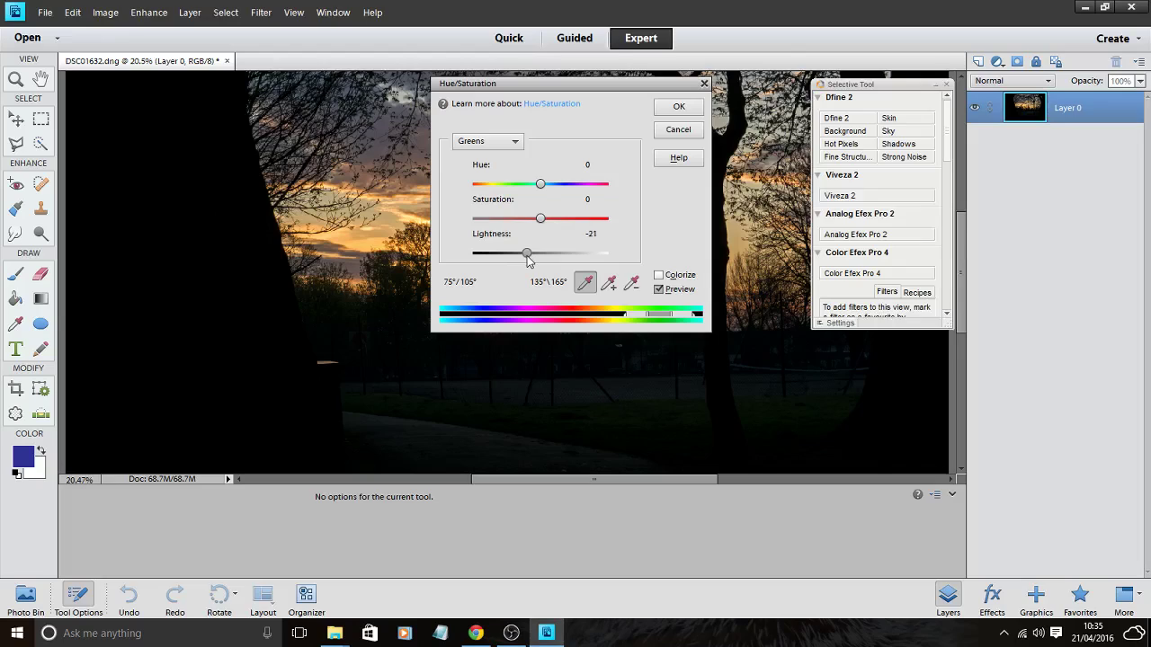
pyautogui.moveTo(527, 260); pyautogui.dragTo(529, 261)
pyautogui.click(679, 106)
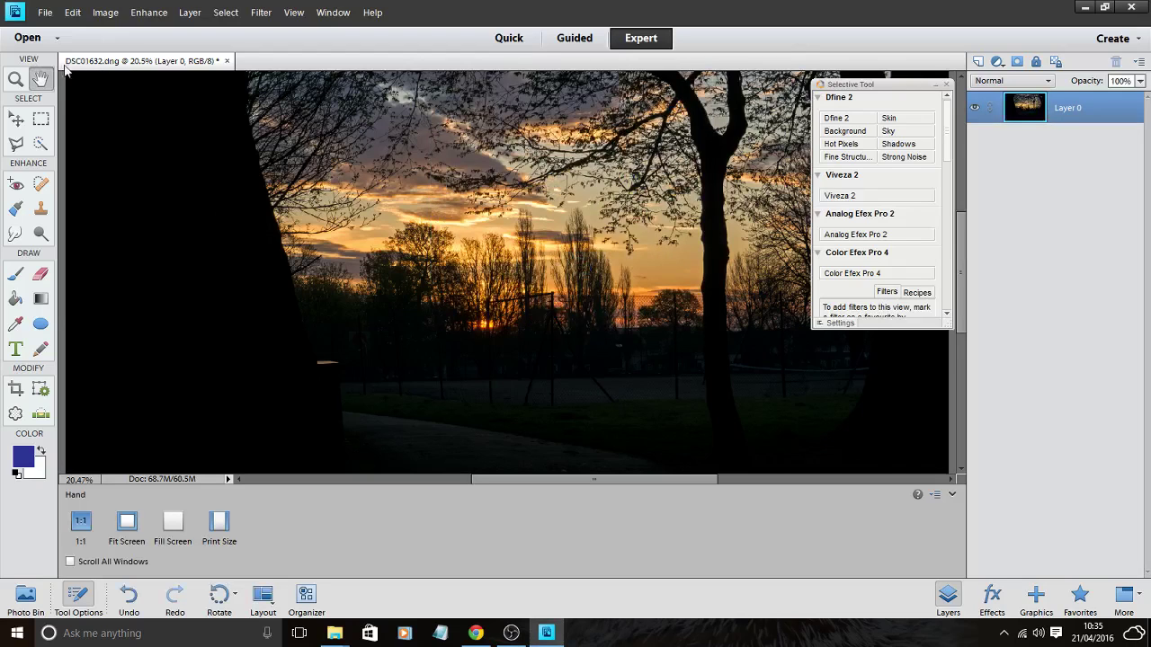
# Zoom the photo to 30% and pan across the lower trees and path.
pyautogui.click(216, 524)
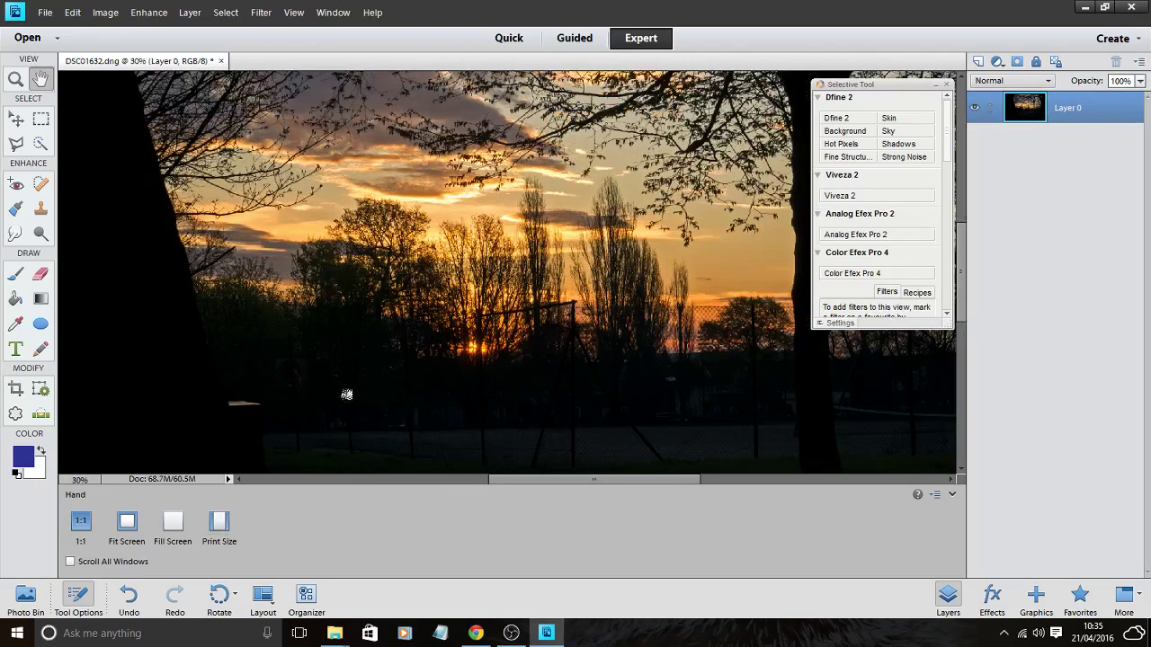
pyautogui.moveTo(355, 383); pyautogui.dragTo(454, 225)
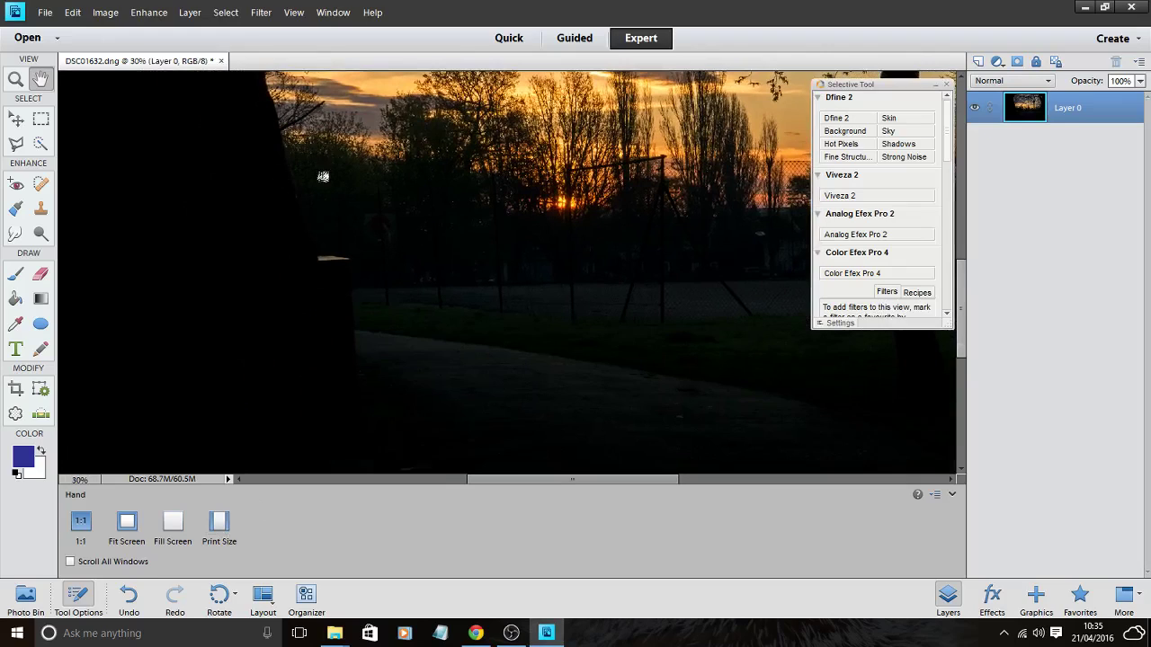
pyautogui.moveTo(483, 380); pyautogui.dragTo(215, 437)
pyautogui.moveTo(408, 299); pyautogui.dragTo(671, 487)
pyautogui.moveTo(397, 366); pyautogui.dragTo(641, 151)
pyautogui.moveTo(613, 213); pyautogui.dragTo(575, 261)
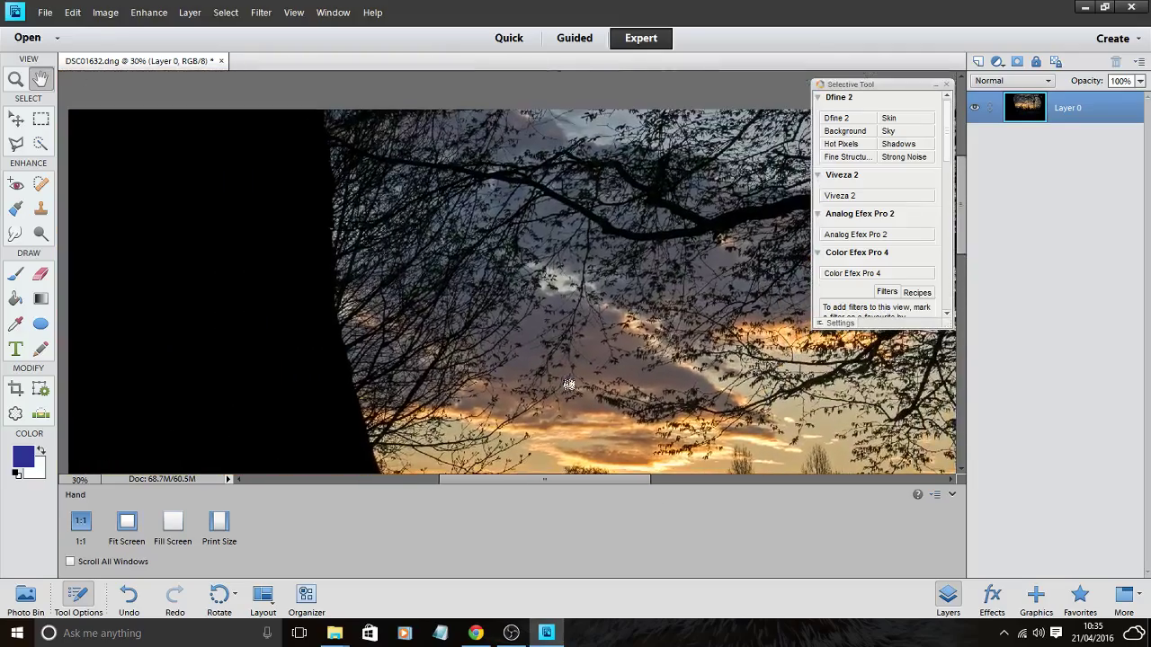
pyautogui.moveTo(652, 278); pyautogui.dragTo(385, 152)
pyautogui.moveTo(533, 278); pyautogui.dragTo(522, 122)
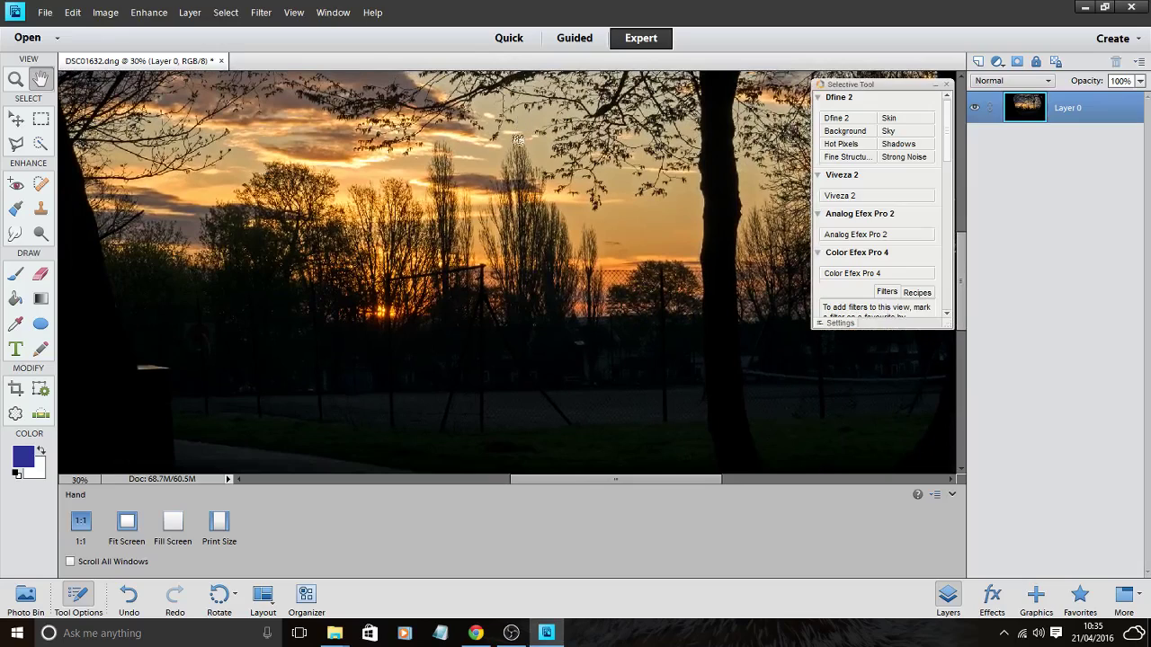
# Pan over the sunset sky and treeline to inspect the adjustments.
pyautogui.moveTo(462, 320); pyautogui.dragTo(583, 346)
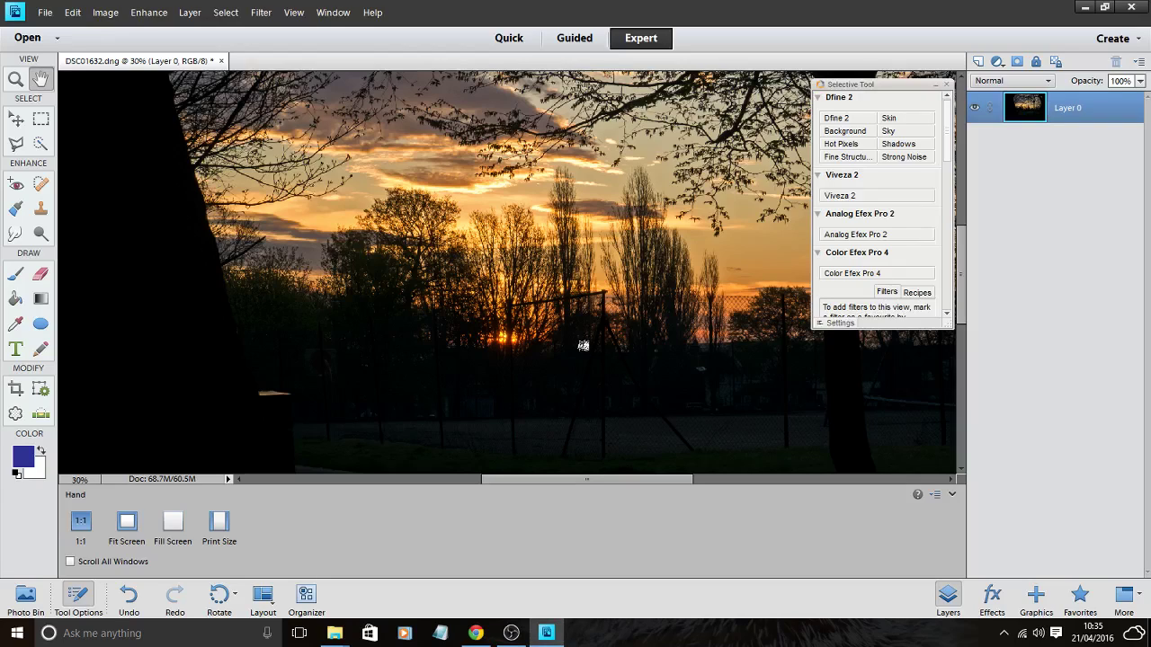
pyautogui.scroll(2, 582, 346)
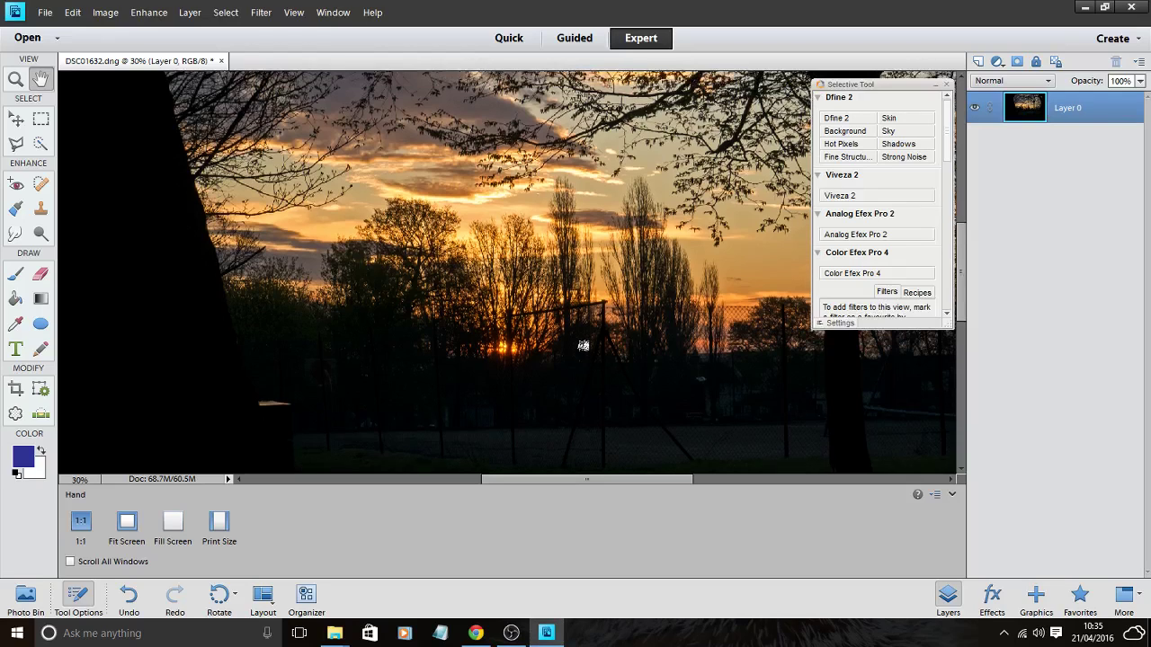
pyautogui.scroll(-3, 582, 347)
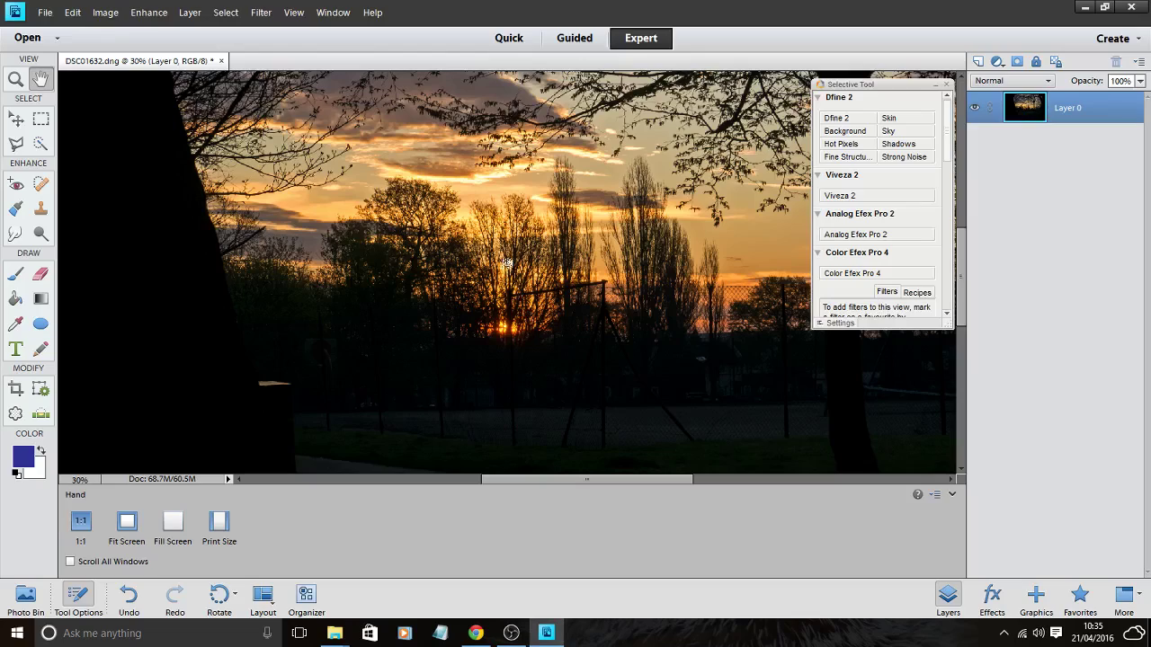
pyautogui.moveTo(505, 256); pyautogui.dragTo(526, 309)
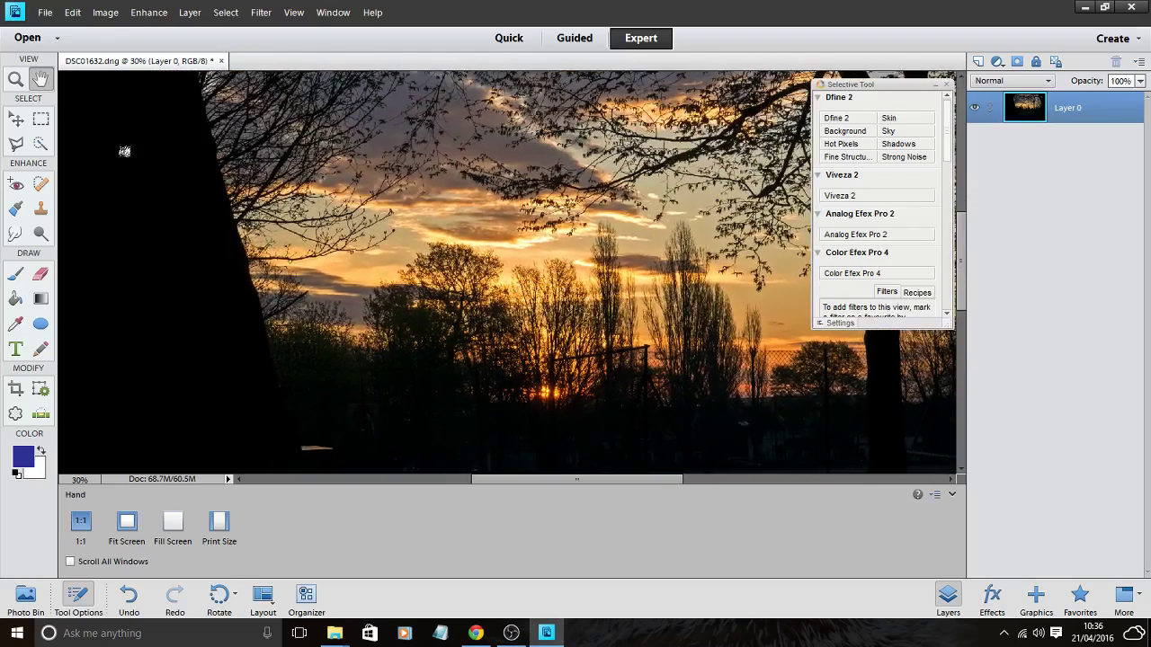
pyautogui.click(45, 12)
# Select the Move tool from the toolbar to expose arrange, align and distribute options.
pyautogui.click(102, 13)
pyautogui.click(16, 123)
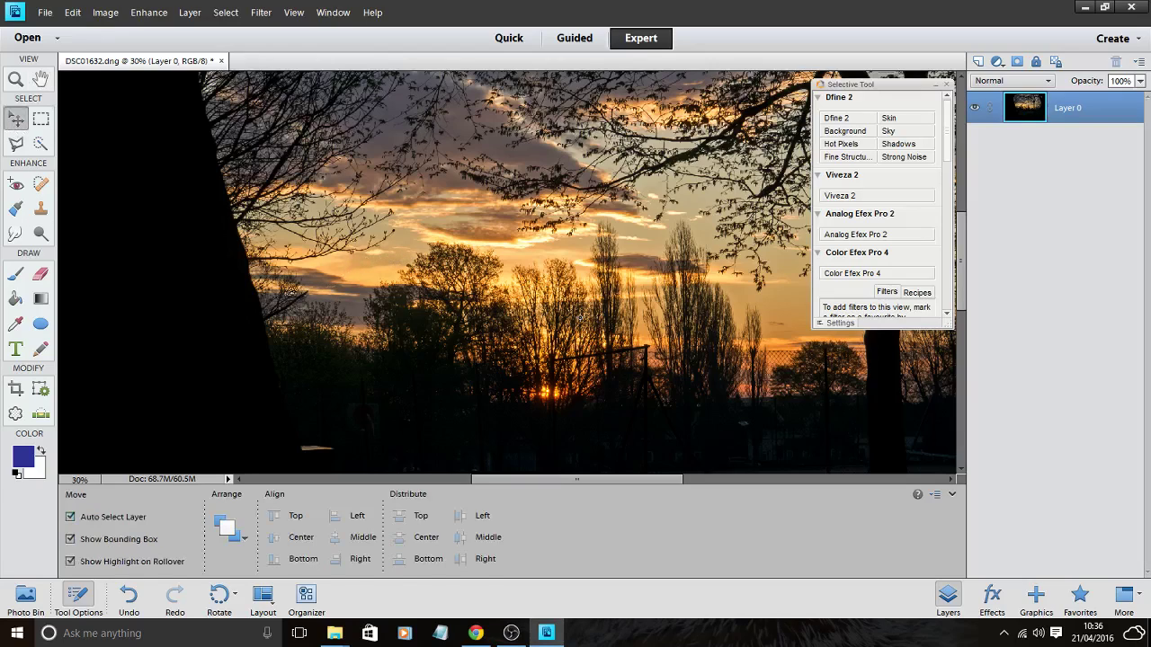